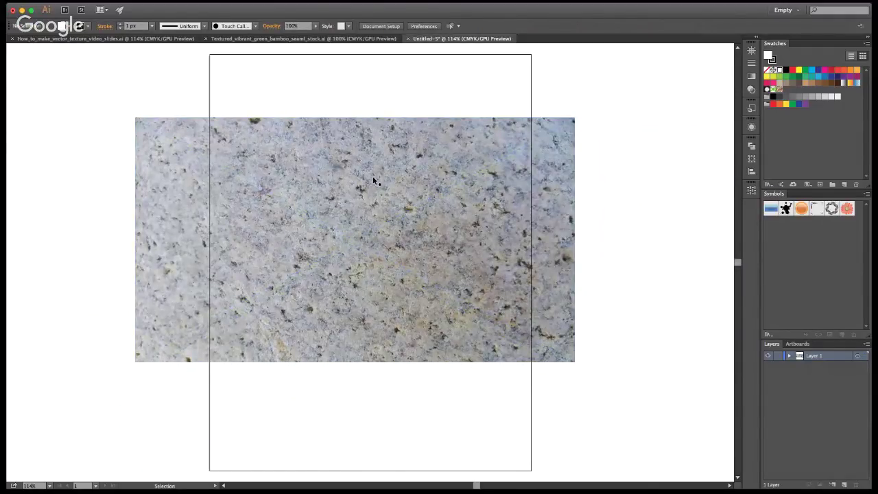
Step: Look over the tutorial slides and the textured bamboo pattern documents, and return to the document with the granite photo
left_click(115, 39)
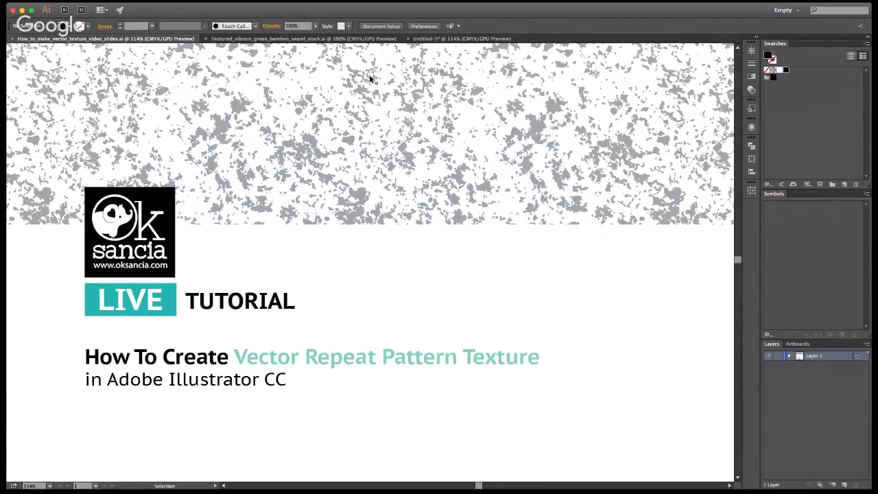
left_click(343, 39)
left_click(442, 39)
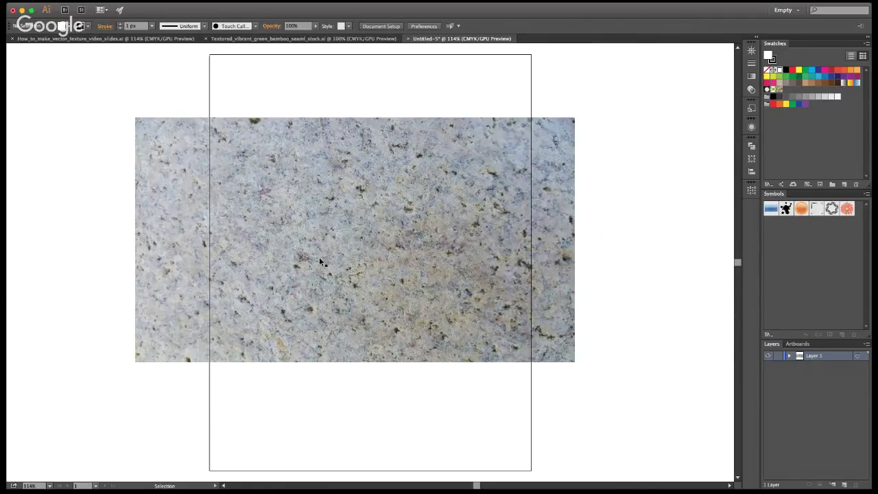
Step: Try tracing the granite photo with the default Image Trace preset, and undo it
left_click(348, 218)
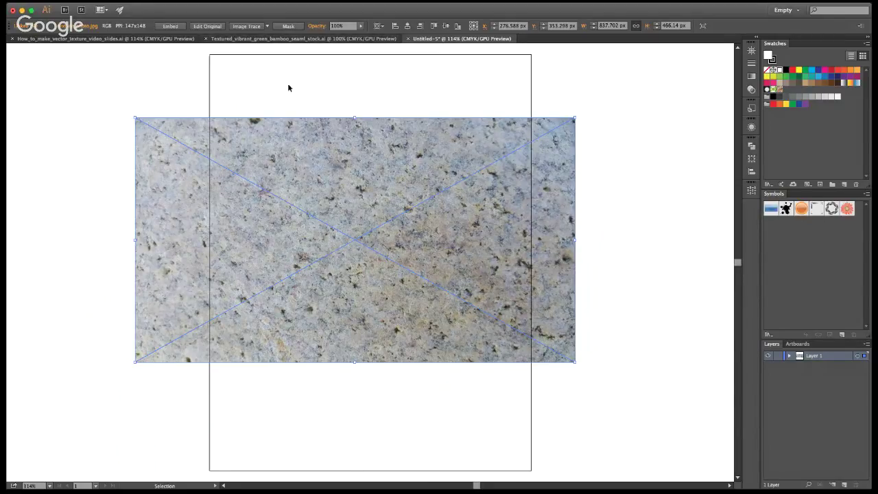
left_click(250, 28)
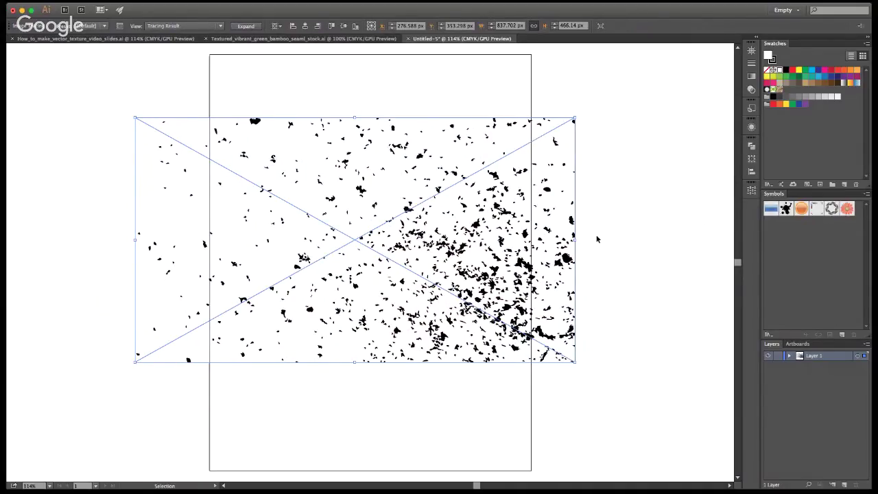
key("super+z")
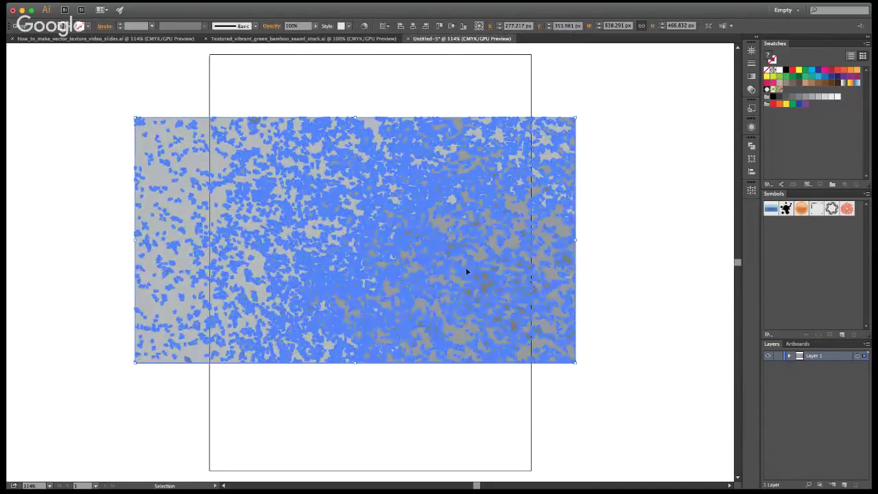
Step: Ungroup the expanded granite tracing and deselect it
left_click(645, 197)
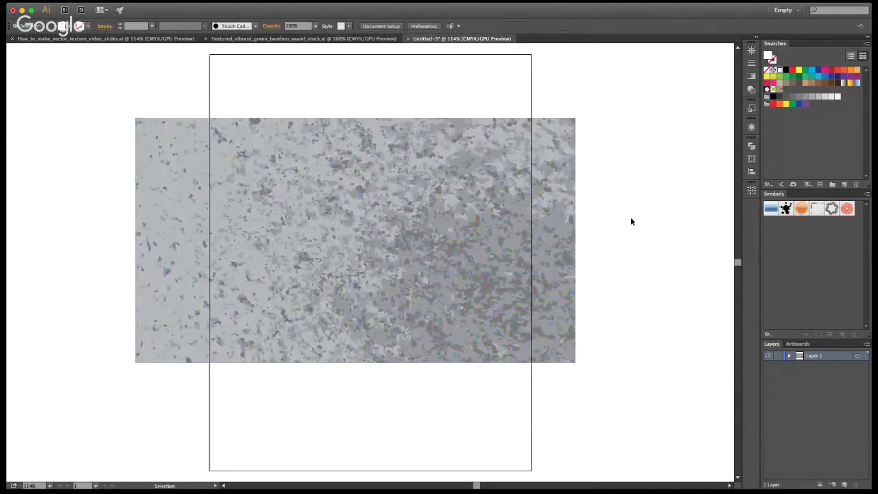
left_click(338, 218)
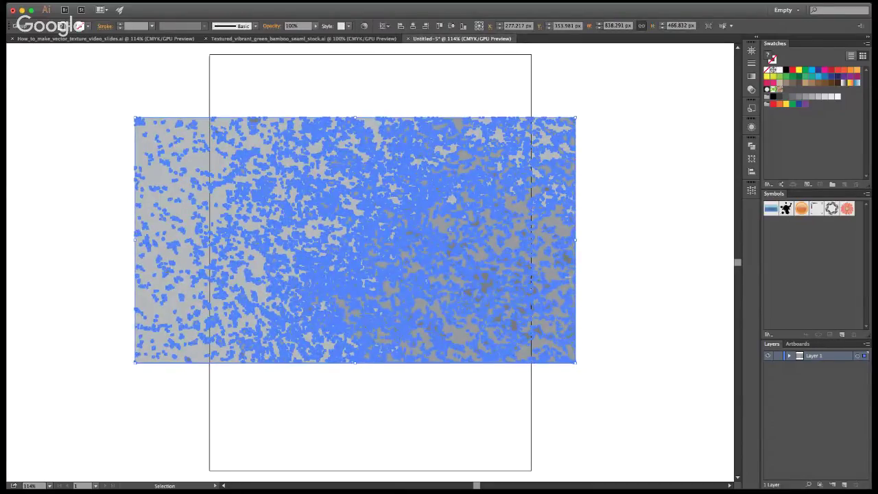
key("super+shift+g")
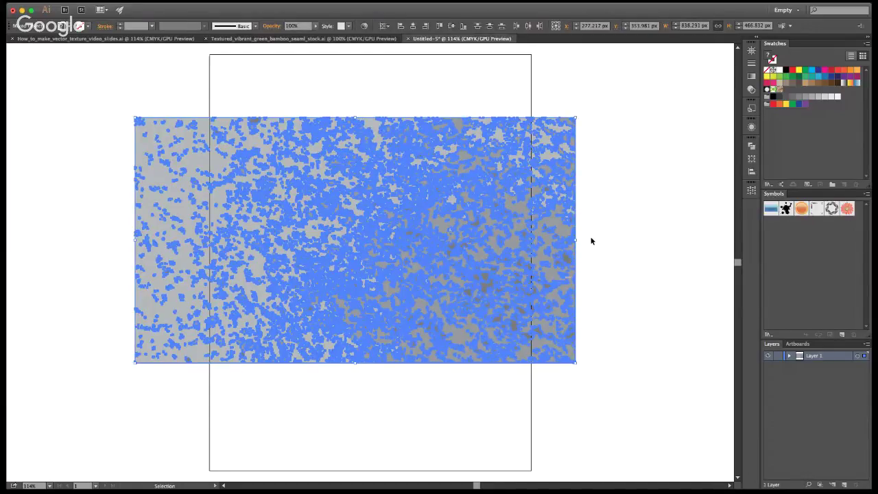
left_click(591, 241)
Step: Examine the ungrouped tracing by selecting individual speckles, the large grey shape, and the areas along its right and left sides
left_click(392, 247)
left_click(430, 230)
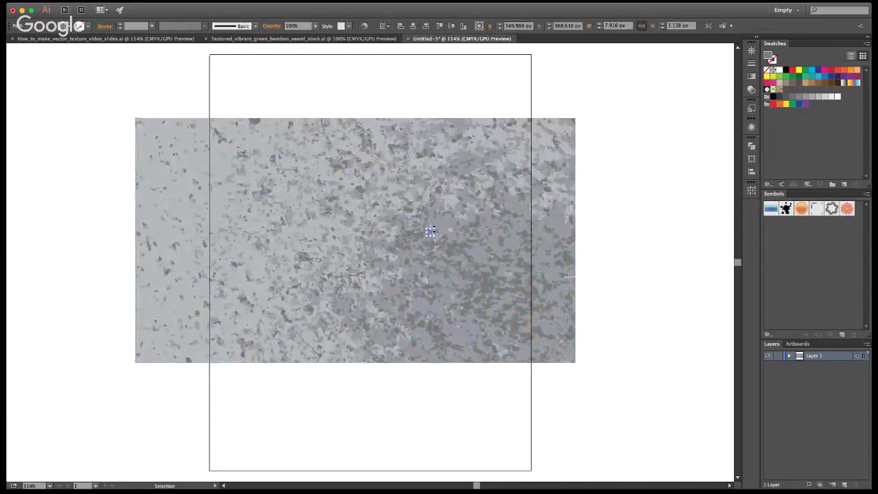
left_click(440, 222)
left_click(634, 299)
left_click(445, 222)
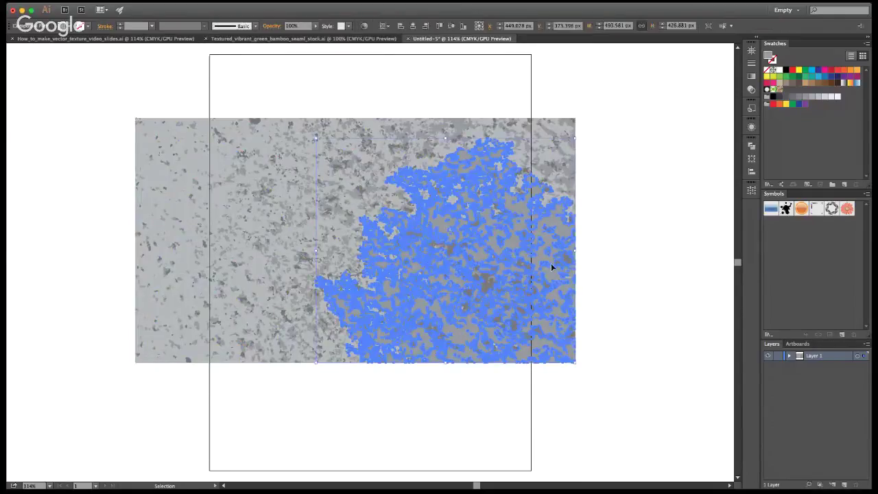
left_click(600, 269)
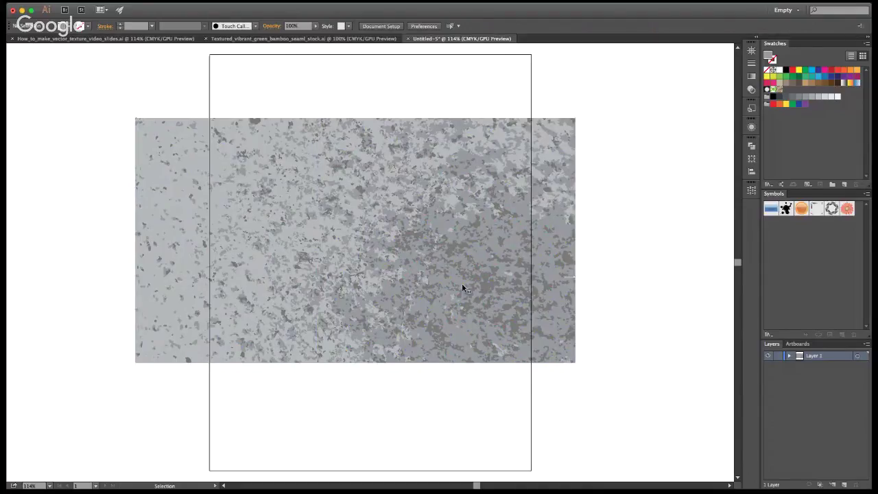
left_click_drag(624, 412, 497, 117)
left_click_drag(594, 373, 506, 114)
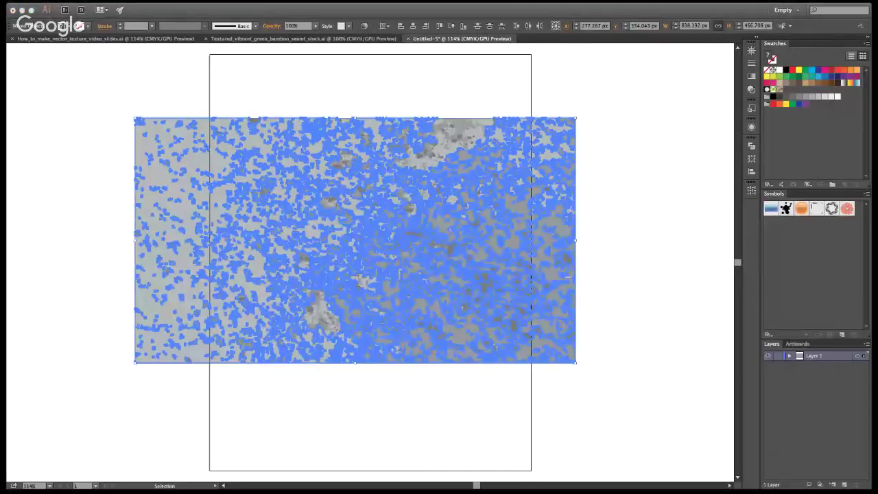
left_click_drag(114, 94, 217, 371)
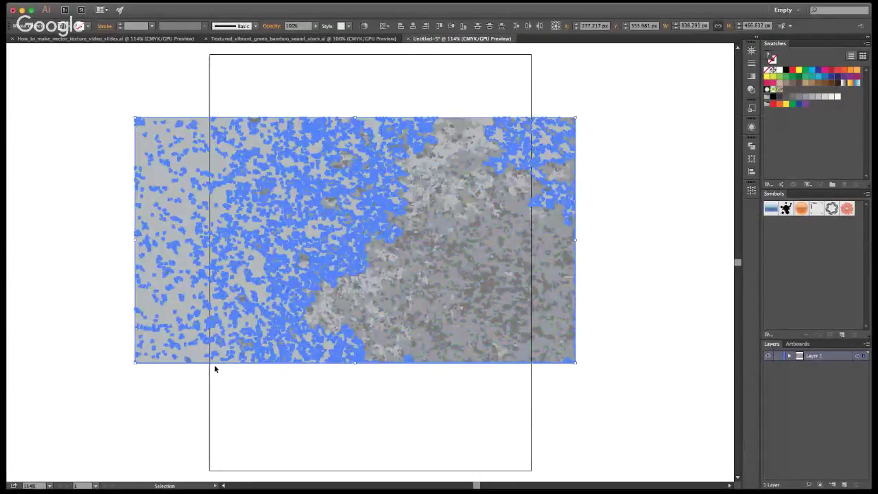
left_click_drag(119, 90, 183, 390)
Step: Delete the light-grey background shape and the large grey shape covering the right half of the tracing
left_click(187, 210)
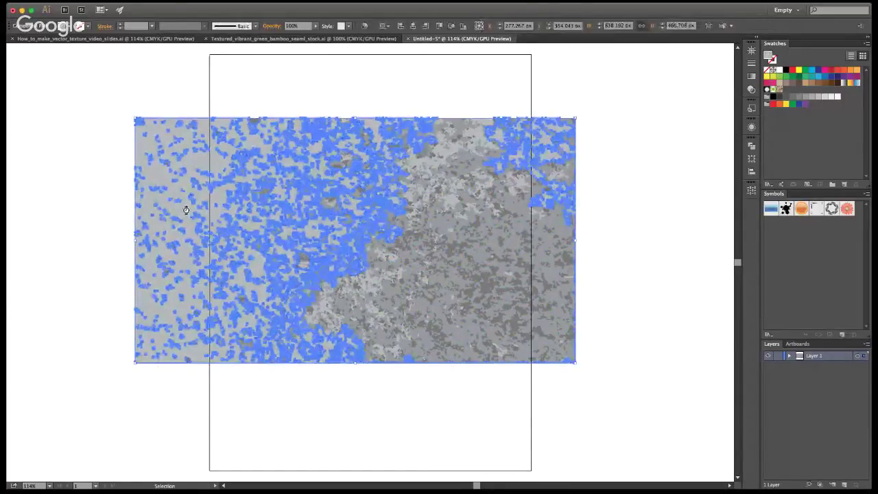
key("Delete")
left_click(446, 222)
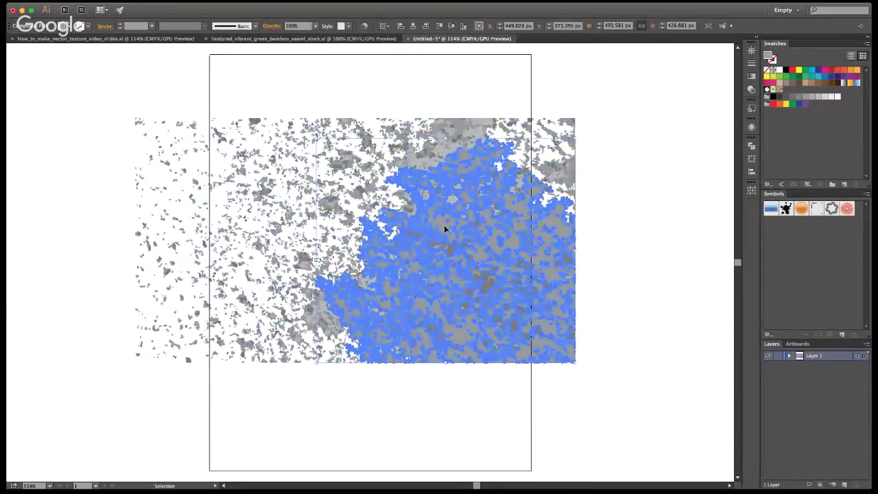
key("Delete")
Step: Delete the solid grey patches near the tracing's upper edge and the one in its lower middle area
left_click(441, 153)
key("Delete")
left_click(323, 307)
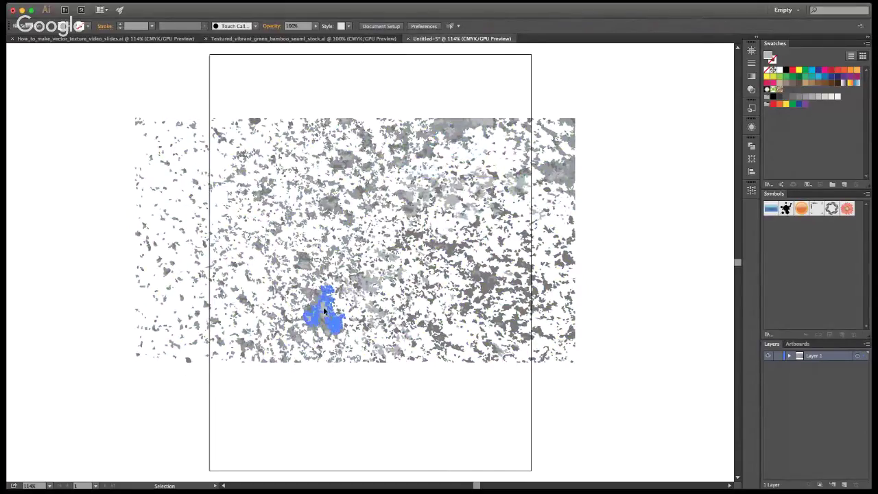
key("Delete")
left_click(455, 123)
key("Delete")
left_click(480, 121)
key("Delete")
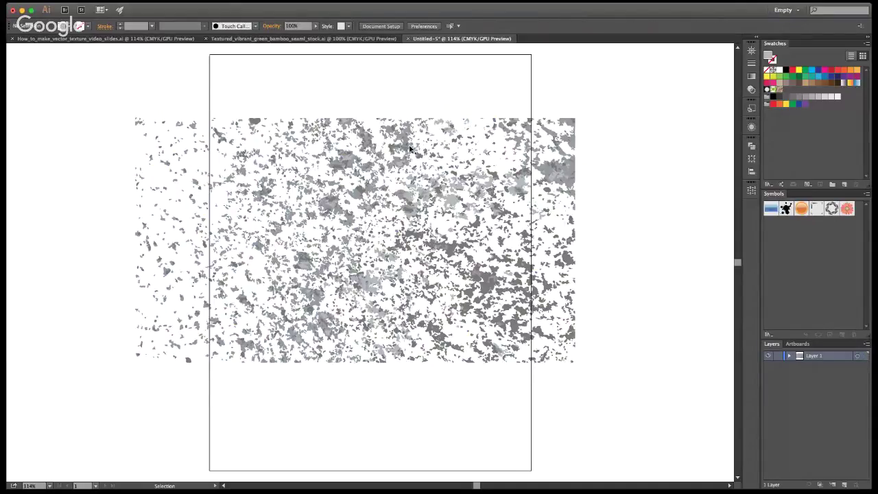
Step: Delete four oversized grey blotches in the left-centre part of the texture
left_click(325, 207)
key("Delete")
left_click(336, 215)
key("Delete")
left_click(301, 268)
key("Delete")
left_click(347, 166)
key("Delete")
Step: Delete the heavy dark blotches right of the texture's centre and in its lower right area
left_click(407, 195)
key("Delete")
left_click(487, 292)
key("Delete")
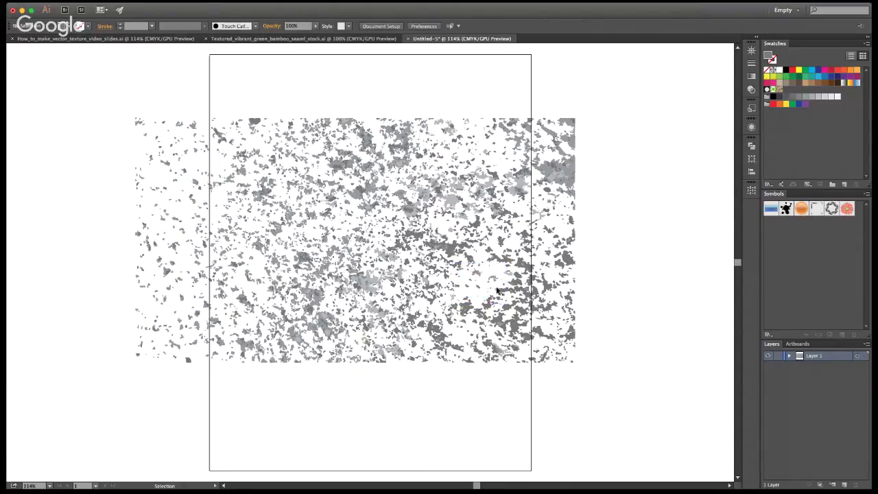
left_click(450, 250)
key("Delete")
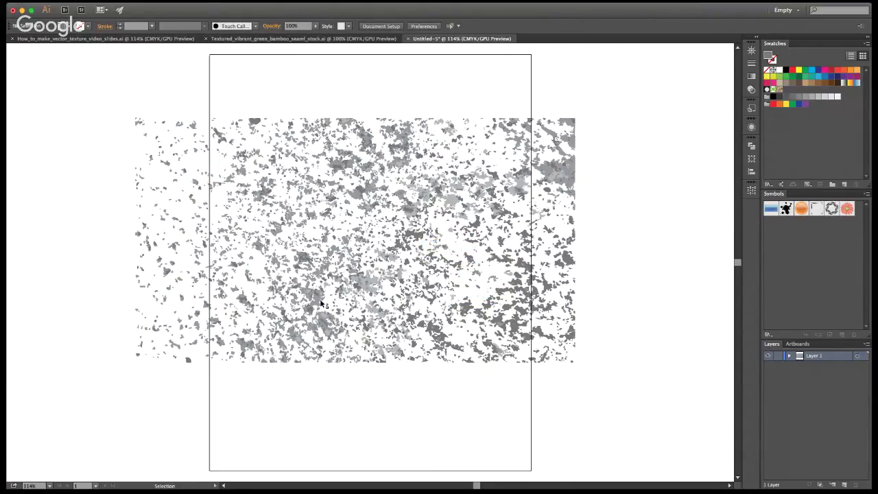
Step: Thin out the dense clusters in the upper middle of the texture by deleting four large blotches
left_click(339, 166)
key("Delete")
left_click(391, 165)
key("Delete")
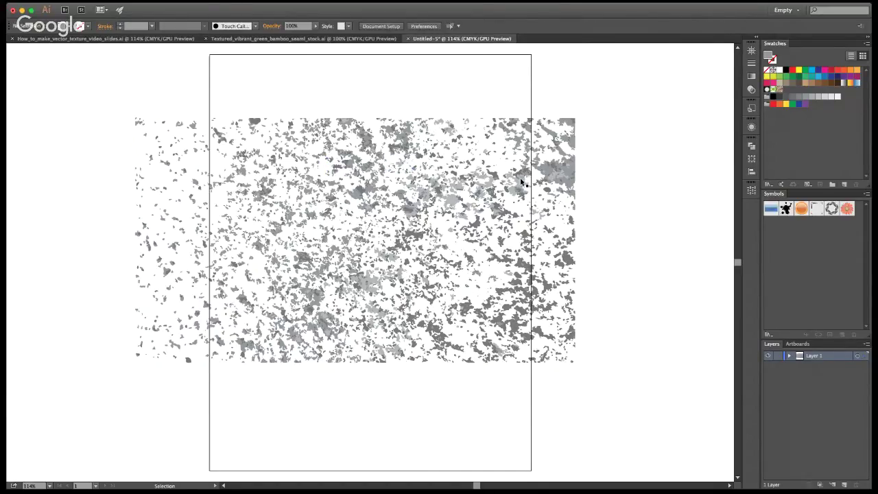
left_click(415, 211)
key("Delete")
left_click(452, 203)
key("Delete")
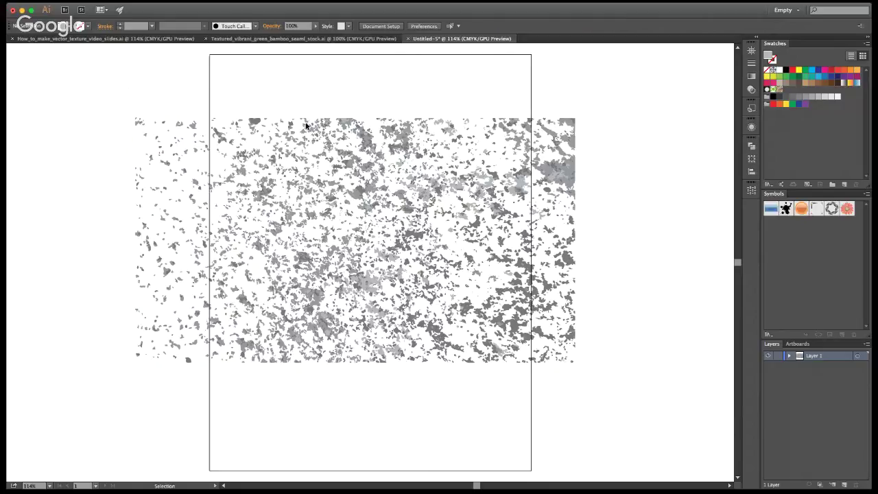
Step: Delete the speckles along the texture's straight upper edge and the sparse strip on its left side
left_click_drag(149, 116, 614, 124)
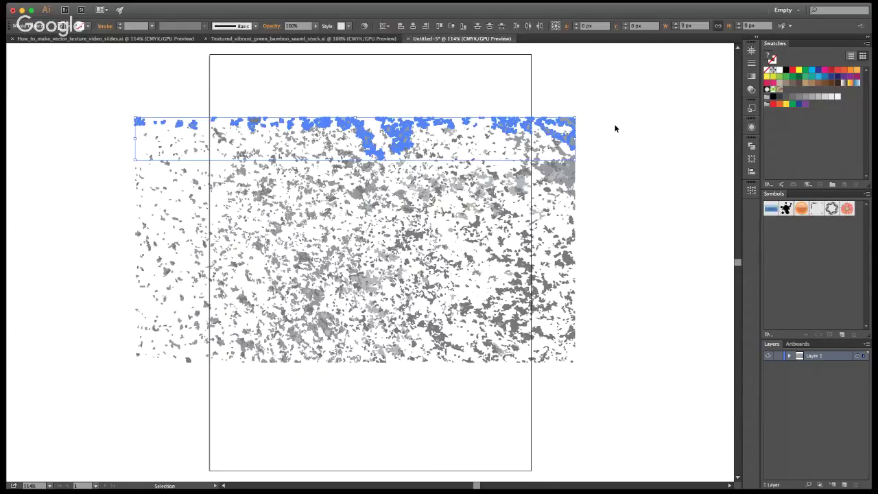
key("Delete")
left_click_drag(96, 119, 241, 395)
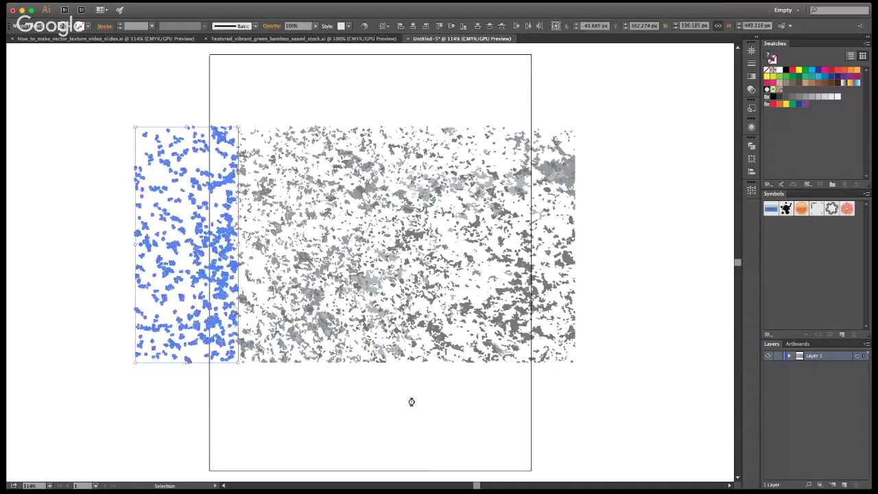
key("Delete")
Step: Delete the speckles along the texture's lower edge and the dense strip on its right side
left_click_drag(582, 391, 174, 355)
key("Delete")
left_click_drag(609, 358, 521, 101)
key("Delete")
left_click_drag(537, 392, 507, 104)
key("Delete")
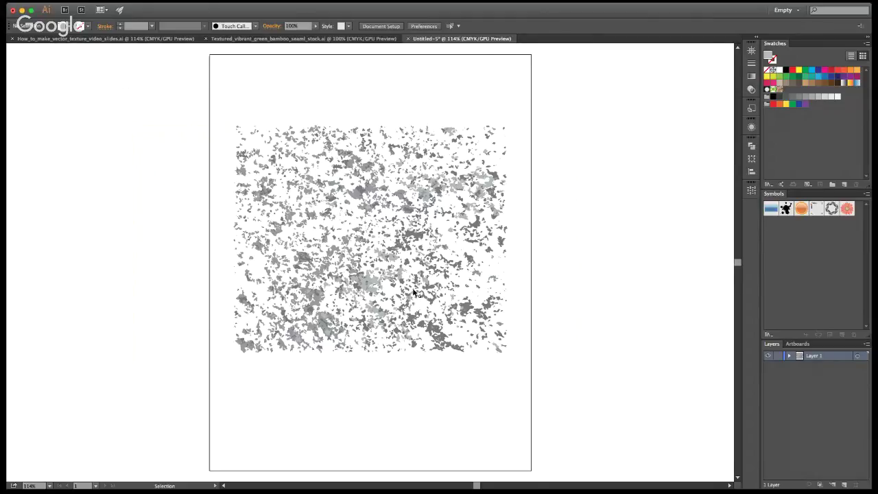
Step: Delete the large dark clump near the trimmed texture's lower right and two blotches in its upper centre
left_click(437, 331)
key("Delete")
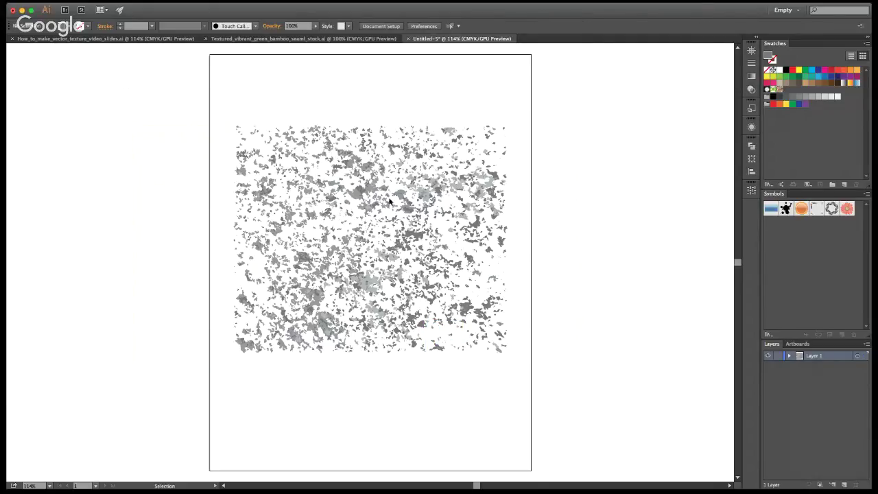
left_click(353, 194)
key("Delete")
left_click(370, 190)
key("Delete")
Step: Delete the cluster of overlapping speckles just above and right of the texture's centre
left_click(403, 200)
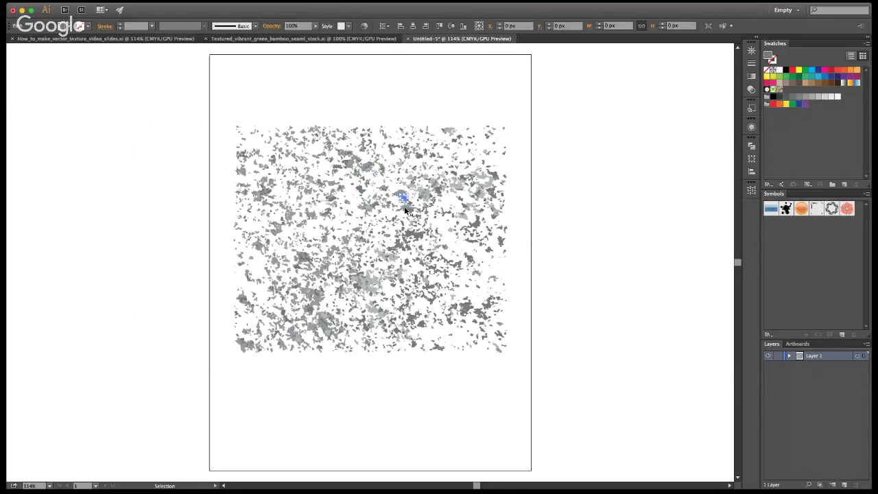
key("Delete")
left_click(408, 210)
key("Delete")
left_click(410, 206)
key("Delete")
left_click(410, 206)
key("Delete")
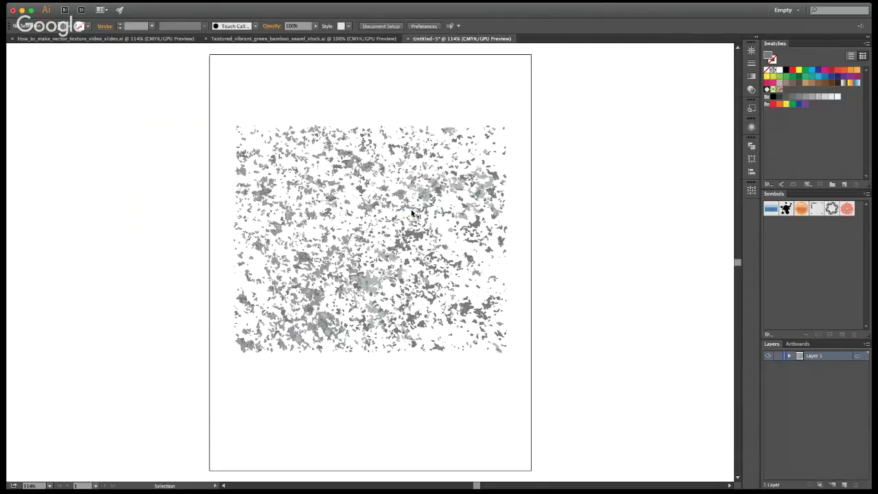
Step: Delete the dark clumps right of the texture's centre and a large blotch left of its centre
left_click(413, 232)
key("Delete")
left_click(405, 237)
key("Delete")
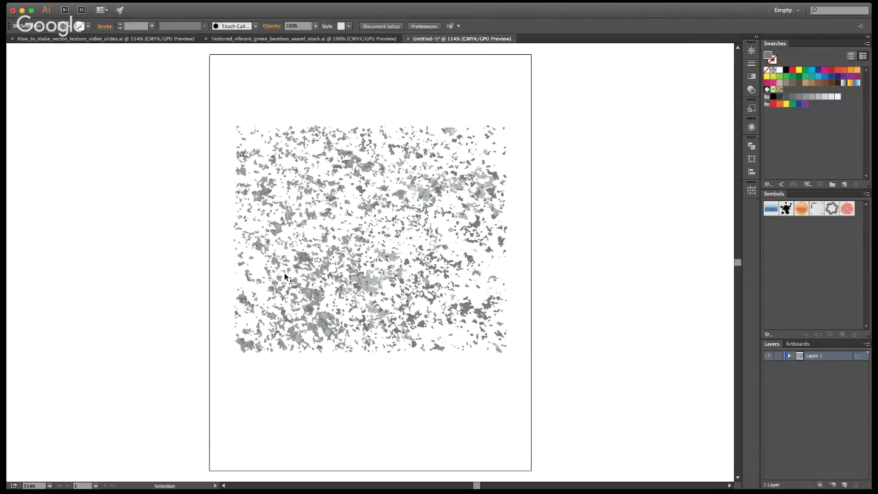
left_click(301, 260)
key("Delete")
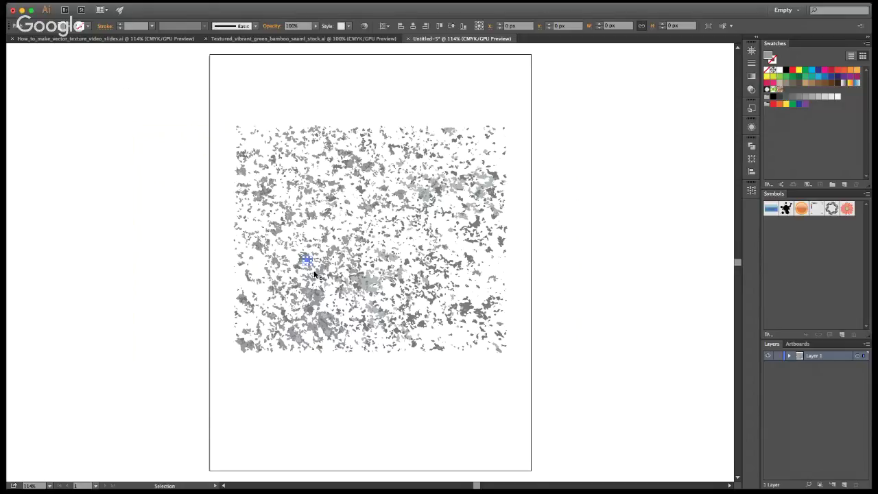
Step: Break up the dense cluster in the lower left part of the texture by deleting its largest blotches
left_click(321, 315)
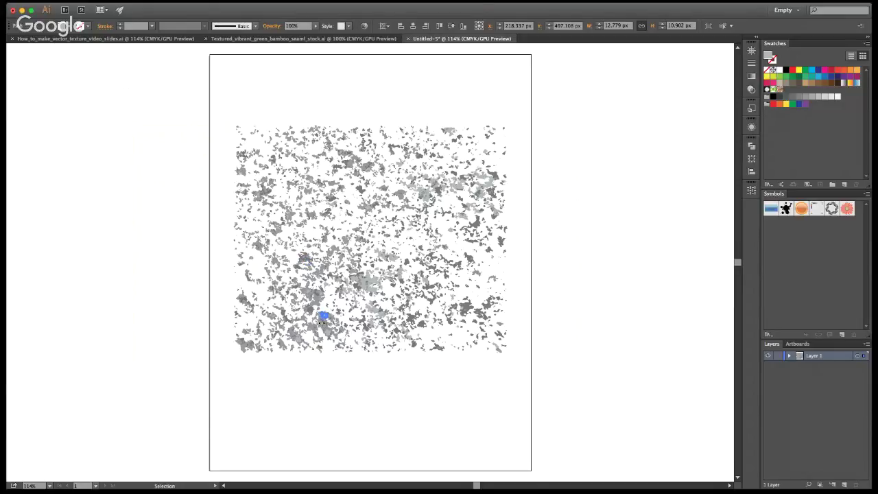
key("Delete")
left_click(324, 321)
key("Delete")
left_click(317, 301)
key("Delete")
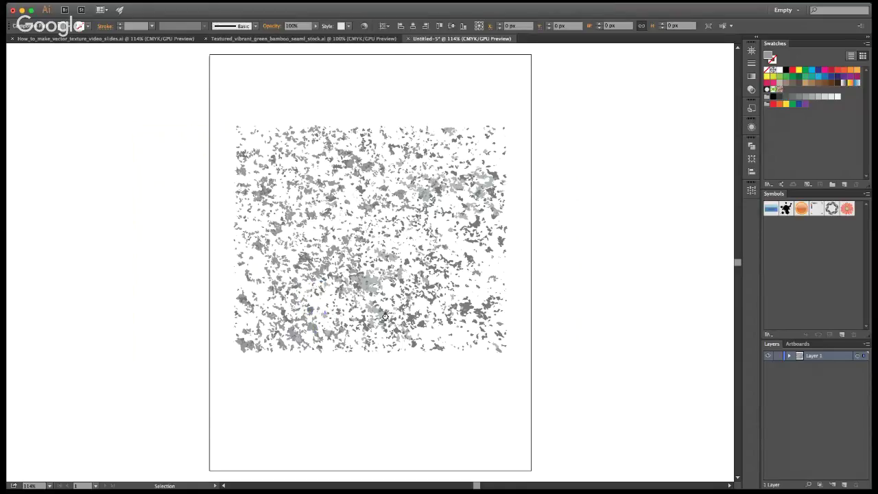
Step: Delete the pale grey patches below the texture's centre and in its upper right area
left_click(375, 286)
key("Delete")
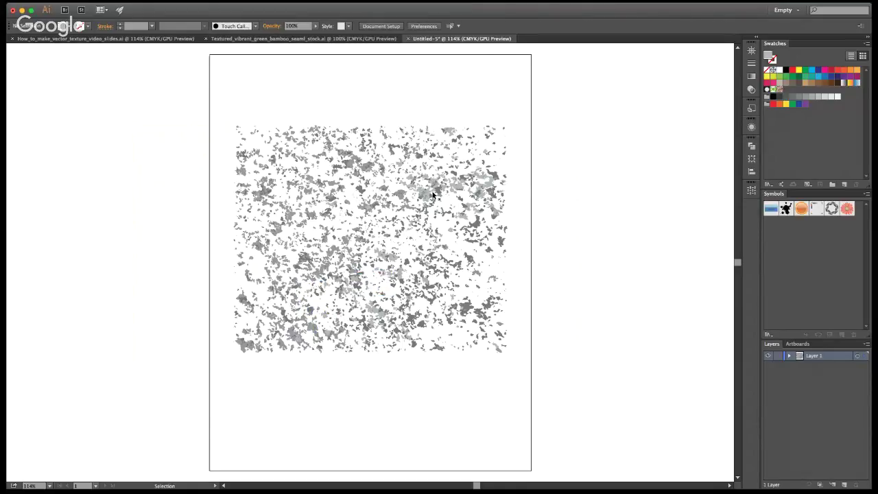
left_click(420, 186)
key("Delete")
left_click(354, 167)
Step: Open a new document with the three-by-three grid of square symbol tiles and enter editing of the central symbol
left_click(217, 122)
left_click(663, 322)
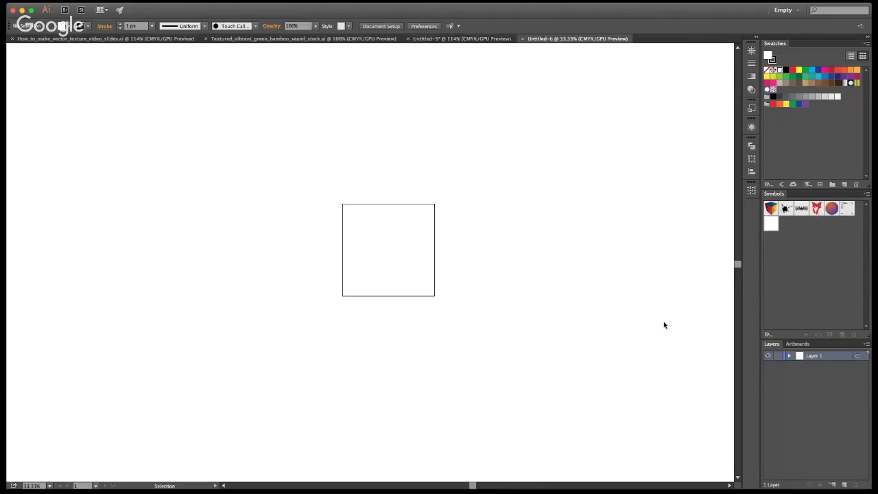
left_click_drag(204, 127, 605, 406)
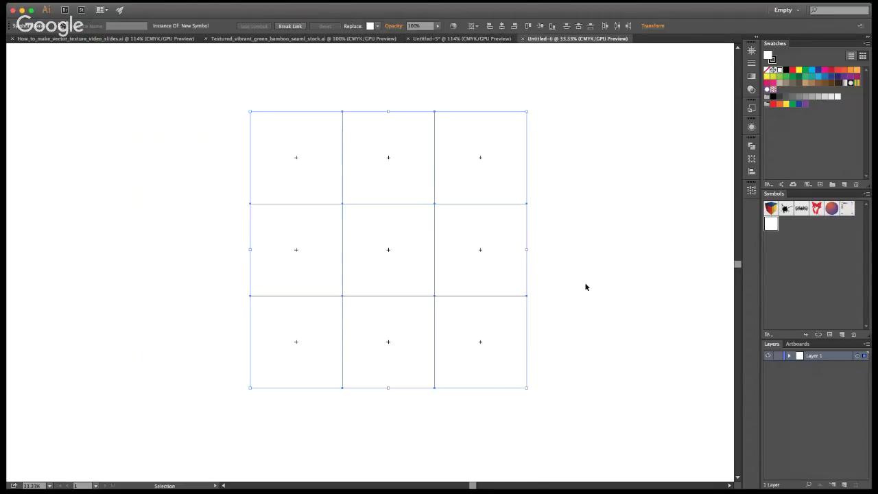
left_click(541, 255)
double_click(387, 249)
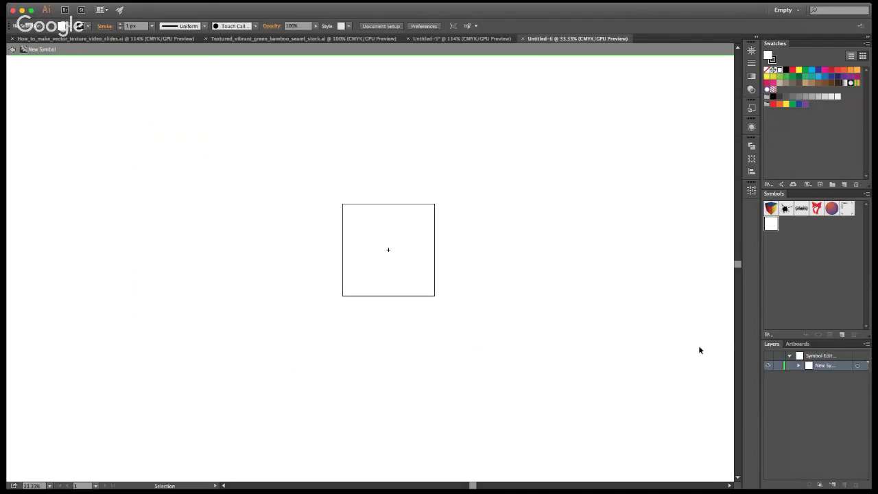
Step: Switch to the Pattern - Extended workspace and select the square tile inside the symbol
key("z")
left_click(370, 259)
left_click(411, 261)
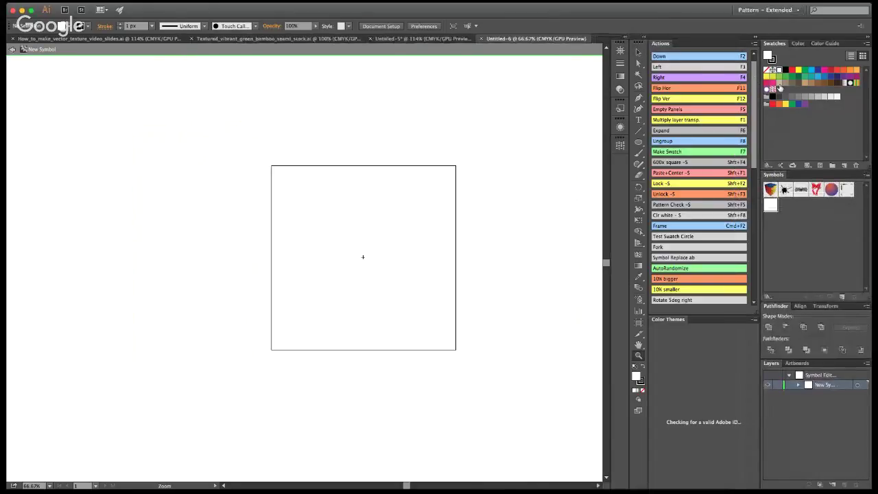
left_click(638, 52)
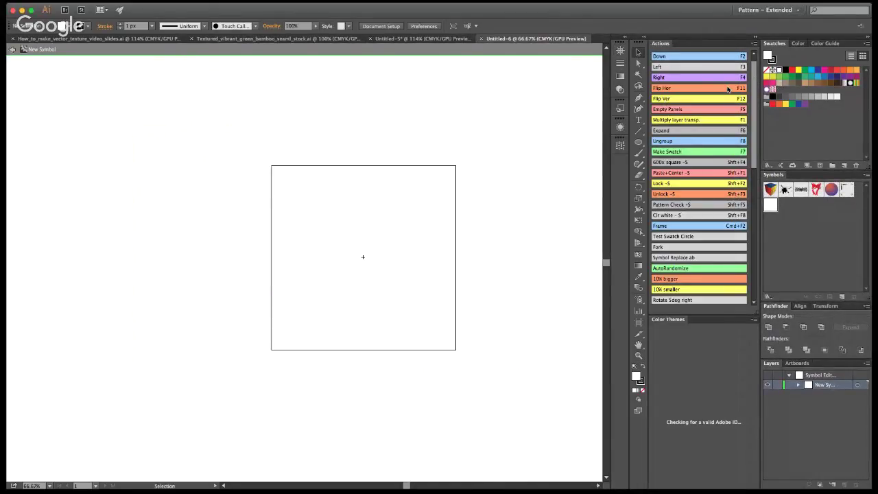
left_click(639, 347)
left_click_drag(457, 297, 380, 279)
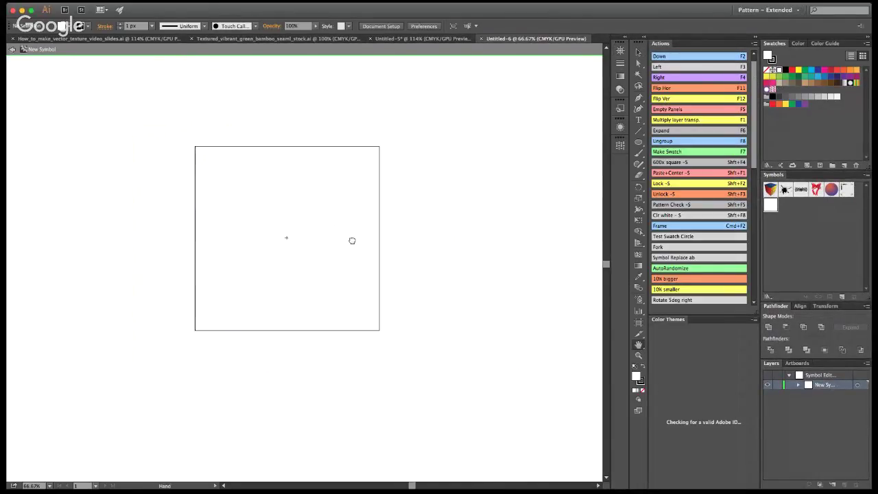
left_click(639, 62)
left_click(638, 52)
left_click(253, 282)
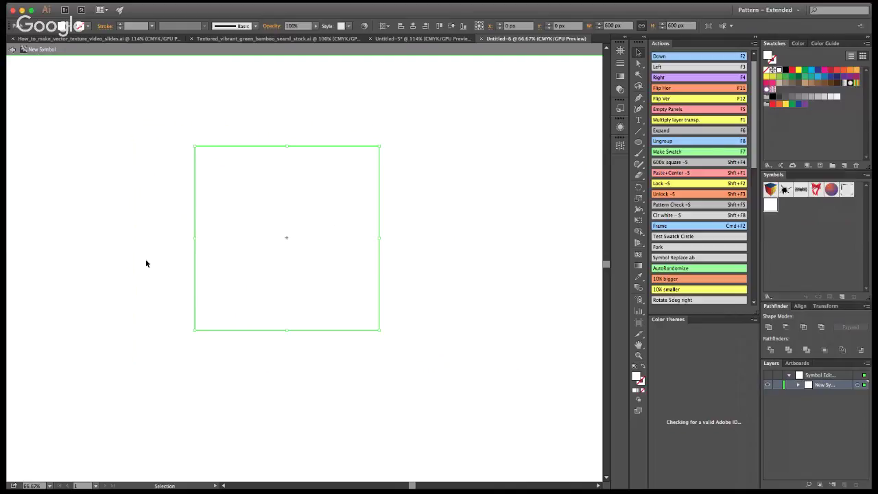
Step: Copy the entire speckle texture from the Untitled-5 document into the symbol being edited in Untitled-6
left_click(393, 40)
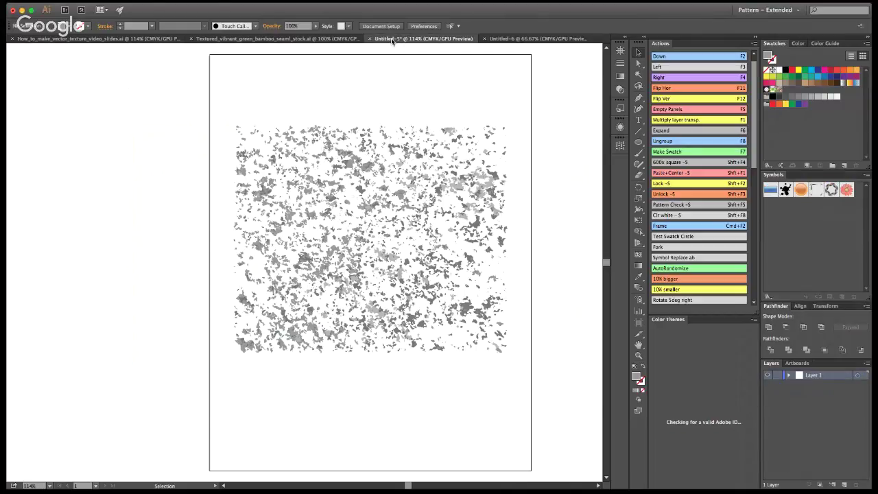
key("super+a")
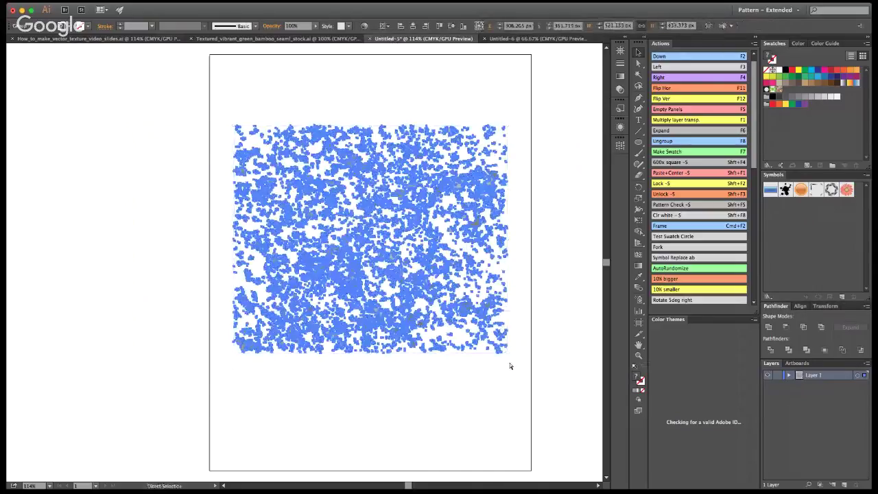
left_click(519, 39)
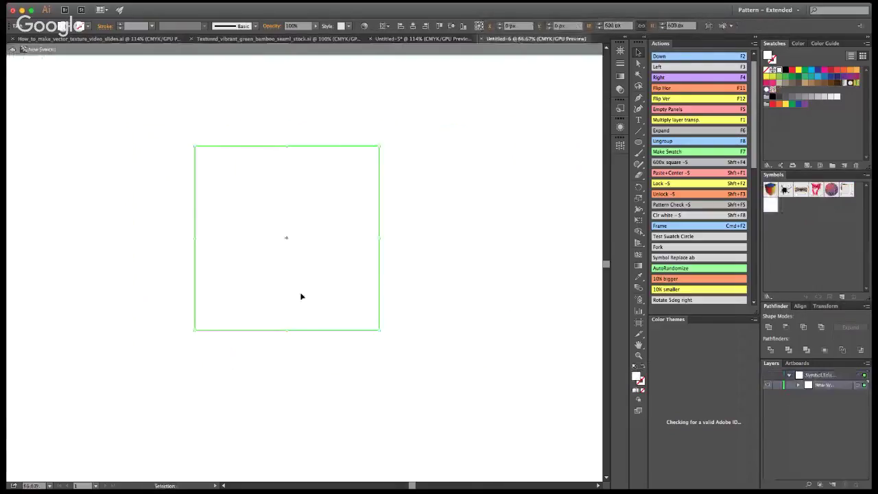
key("a")
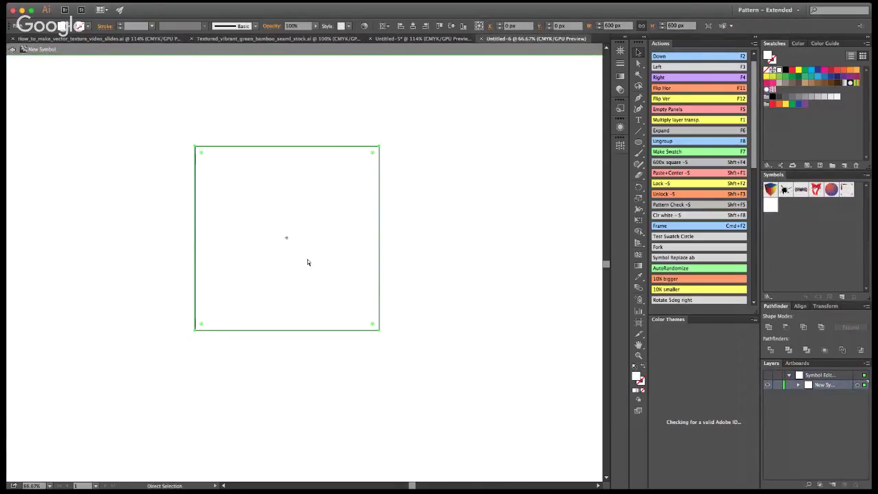
key("v")
key("super+v")
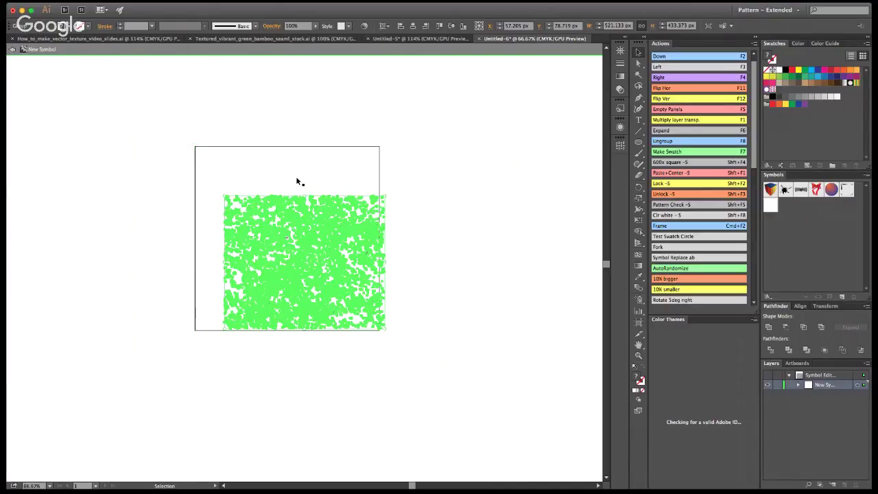
Step: Lock the square tile and move the pasted texture so it overlaps the tile's upper left corner
left_click(298, 175)
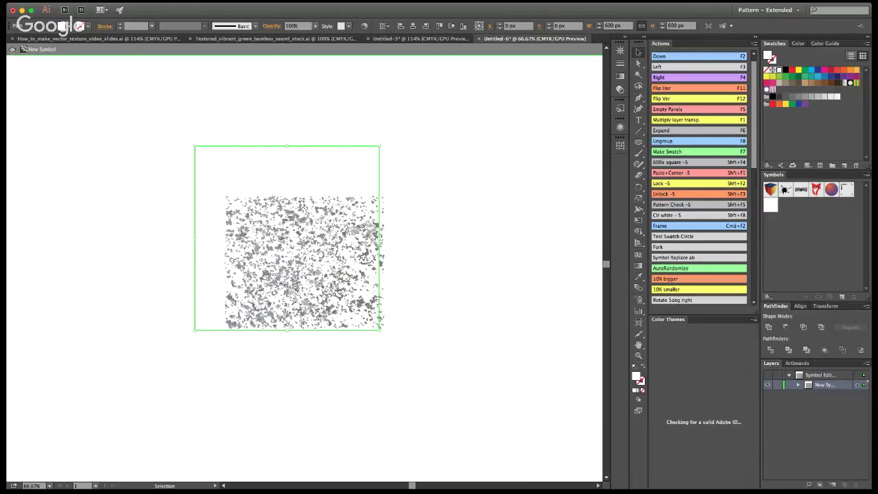
key("shift+F2")
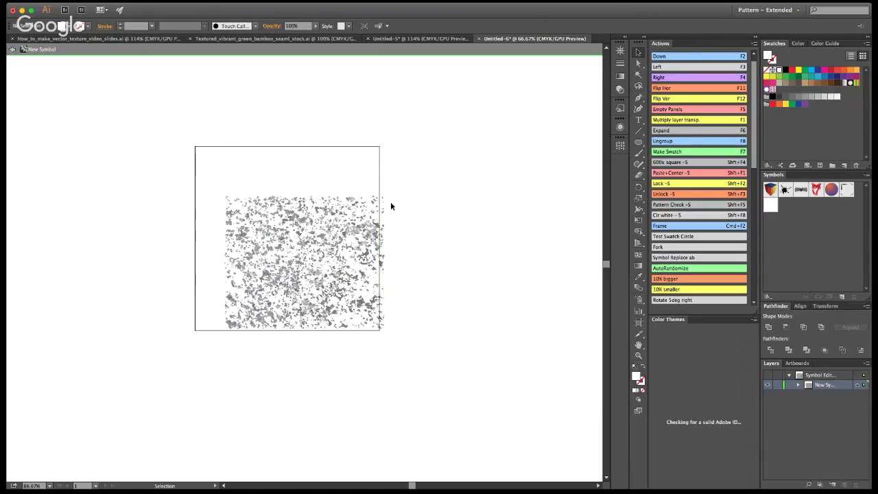
left_click_drag(200, 183, 412, 352)
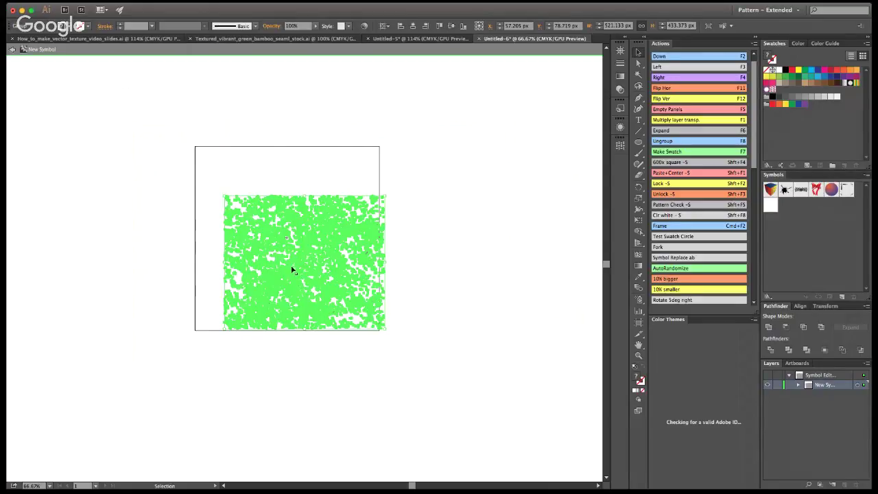
left_click_drag(295, 264, 259, 206)
left_click(423, 241)
Step: Scale the texture up to about 623 px by 518 px and nudge it so it overlaps the tile's top and left edges
left_click(637, 356)
left_click(258, 235)
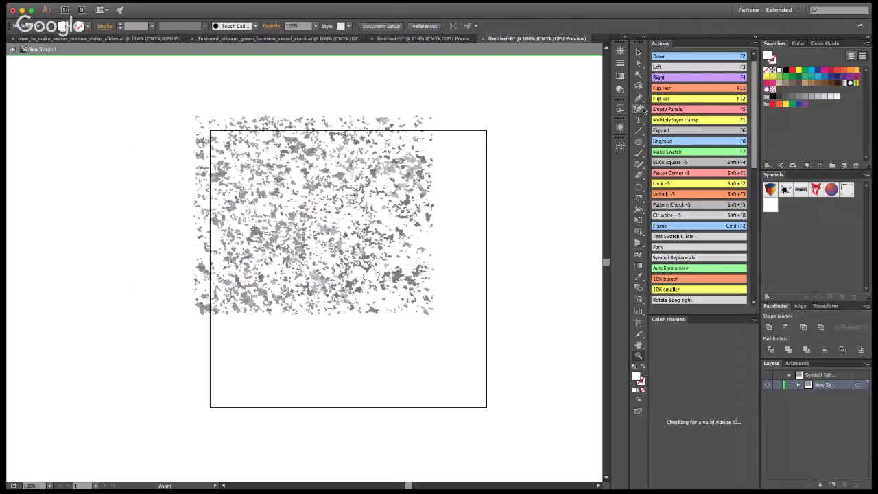
left_click(638, 52)
left_click_drag(182, 101, 435, 322)
left_click_drag(448, 354, 480, 405)
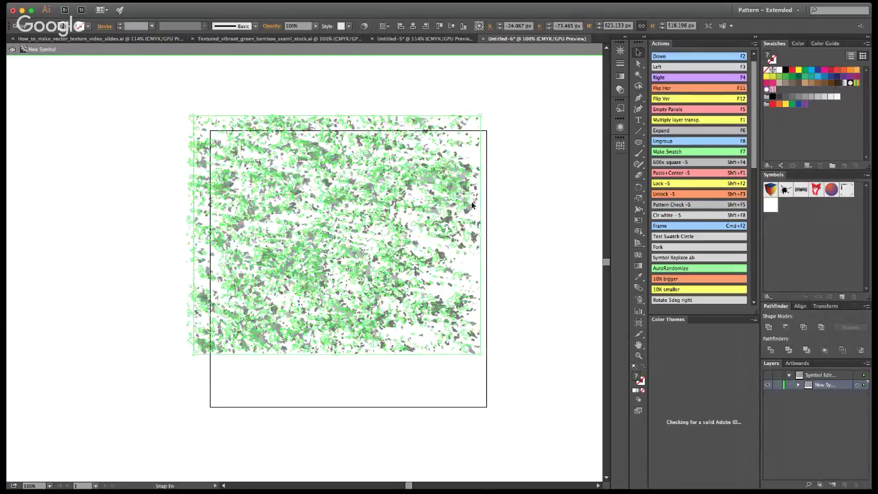
left_click_drag(471, 205, 471, 204)
left_click(504, 200)
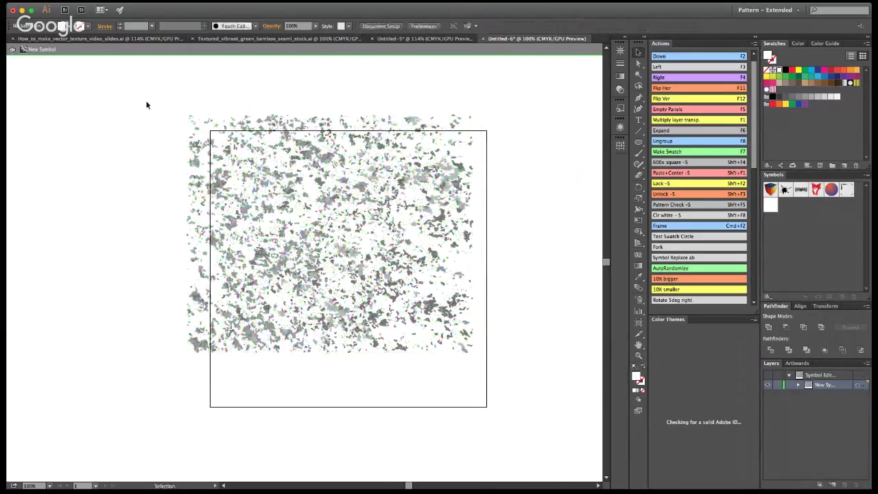
left_click(232, 126)
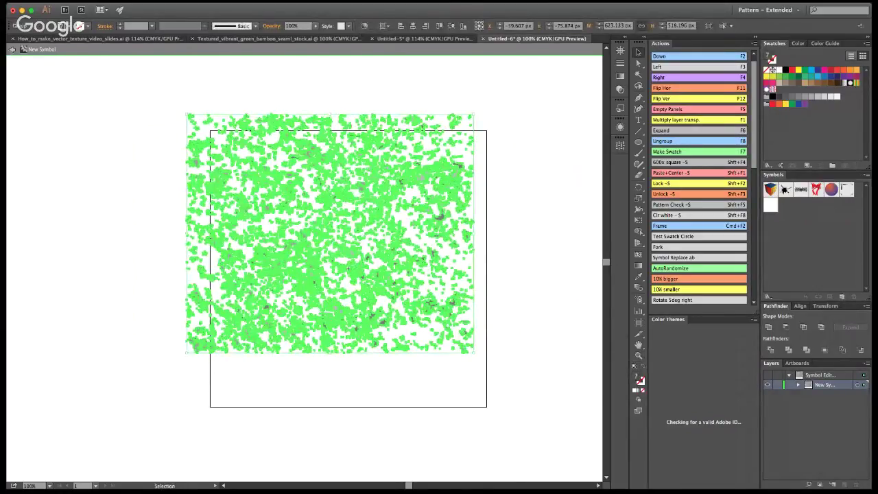
Step: Leave symbol editing to examine how the texture repeats across the tile grid, and reopen the central symbol for editing
left_click(134, 204)
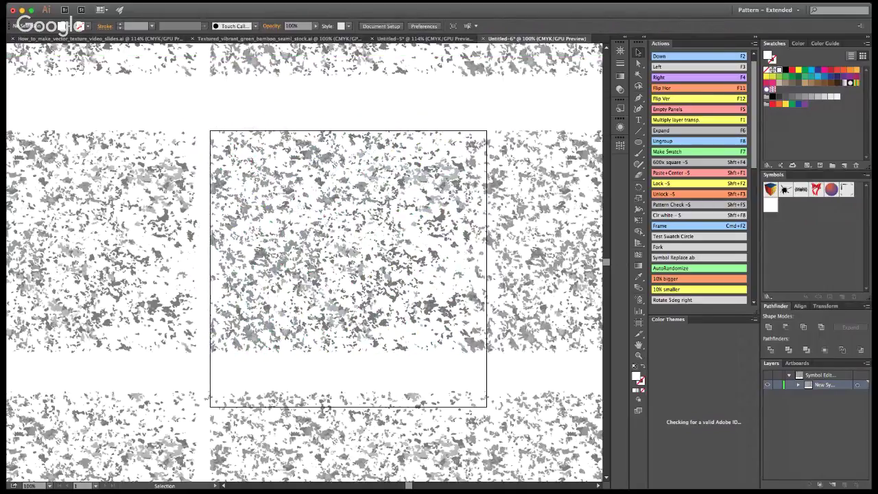
key("Escape")
key("z")
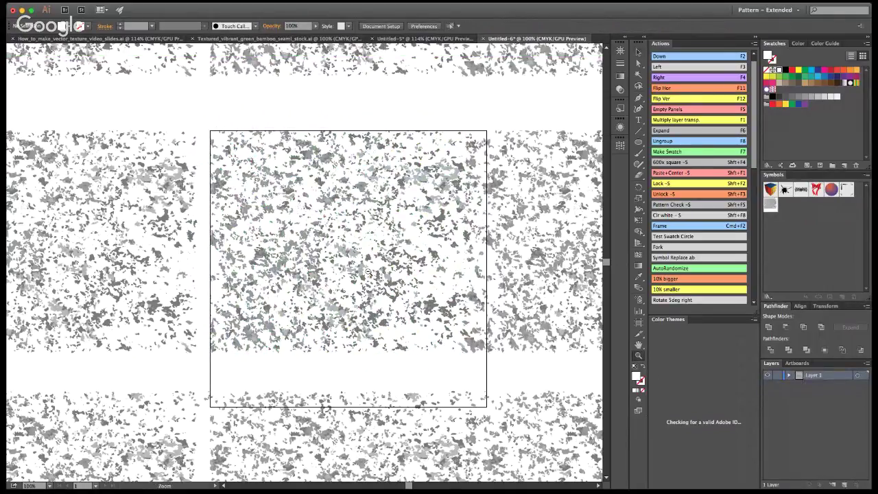
left_click(326, 270, "alt")
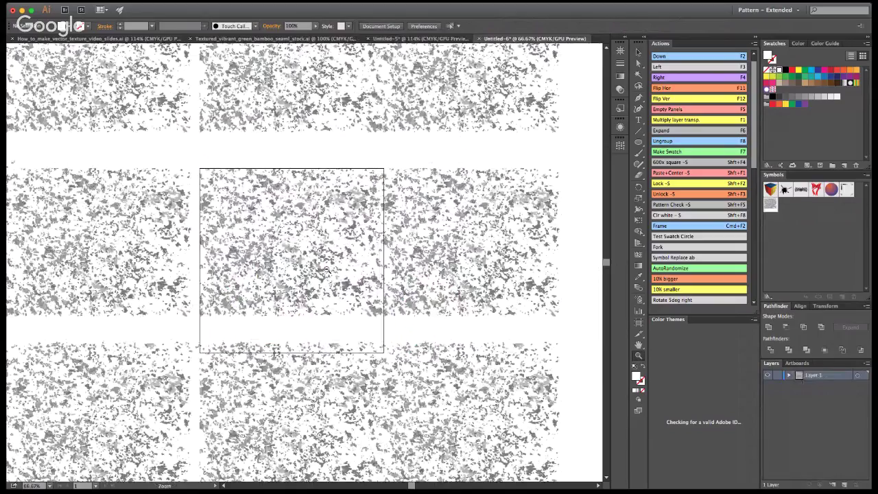
left_click(638, 54)
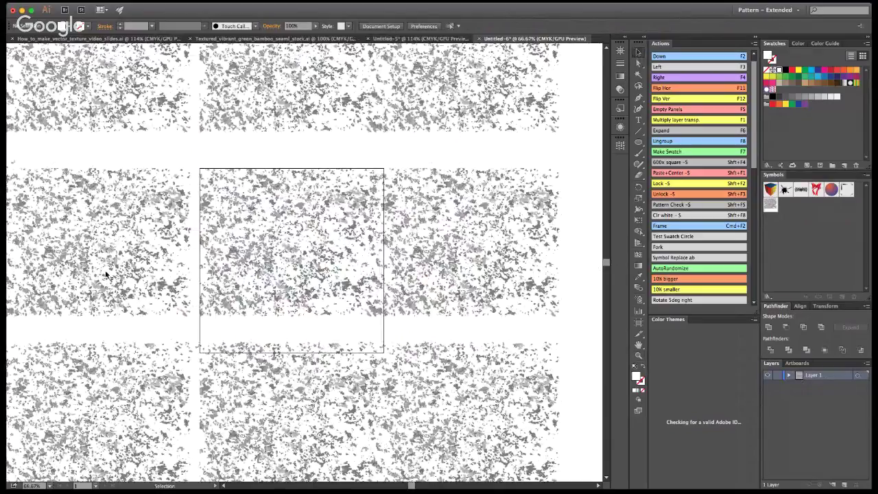
left_click(271, 241)
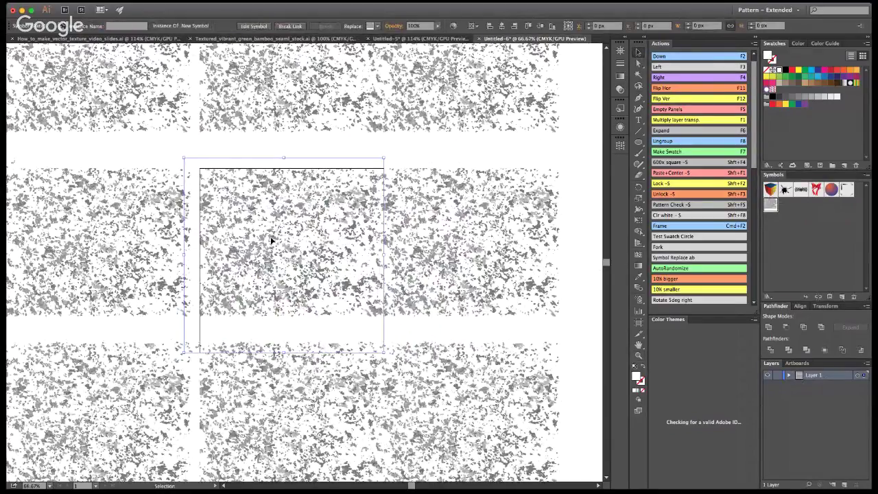
double_click(272, 240)
Step: Copy the speckles along the texture's top edge 600 px down, across the tile's bottom edge
left_click(638, 355)
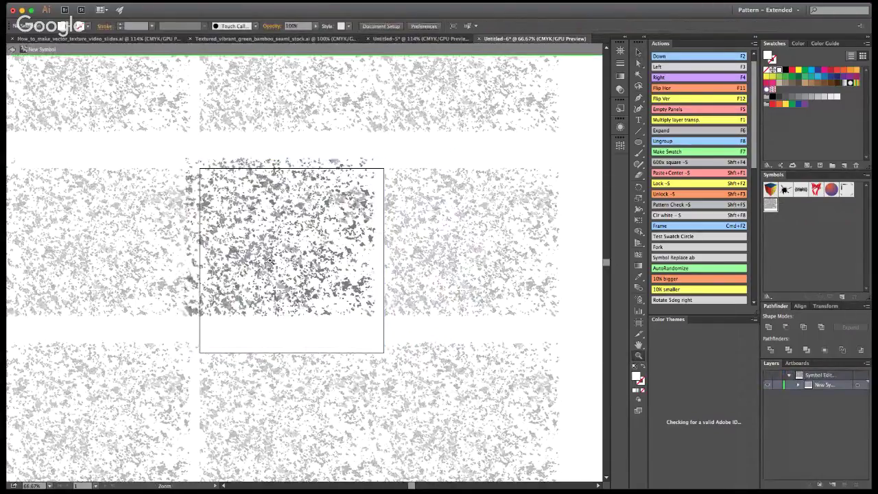
left_click(275, 279)
key("v")
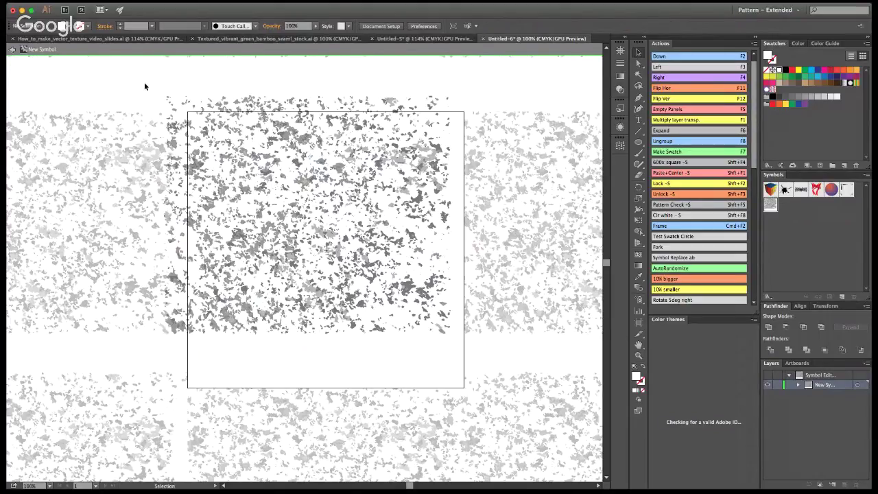
left_click_drag(149, 90, 487, 127)
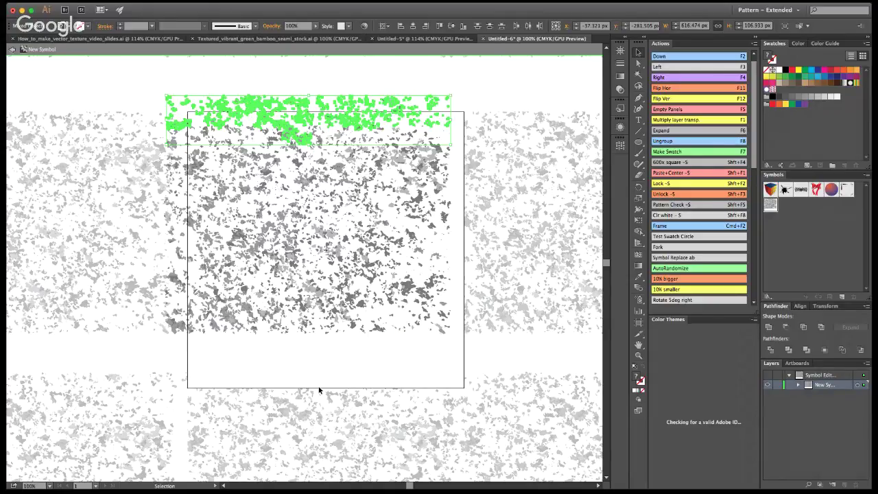
left_click(663, 58)
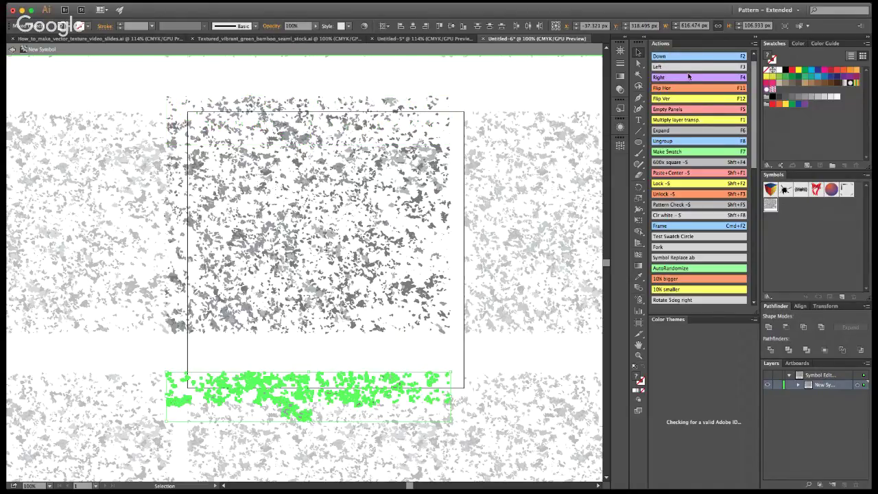
Step: Exit symbol editing to check the tile seams in the grid and reopen the central symbol
left_click(133, 105)
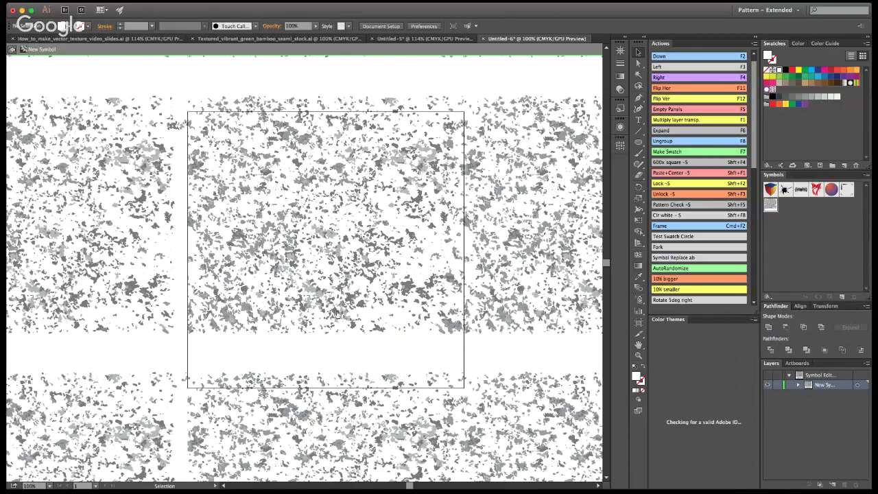
key("Escape")
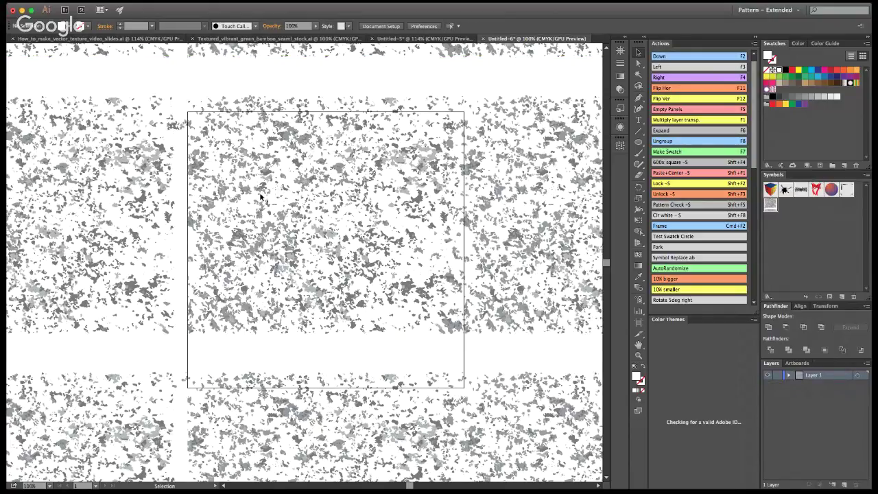
left_click(280, 176)
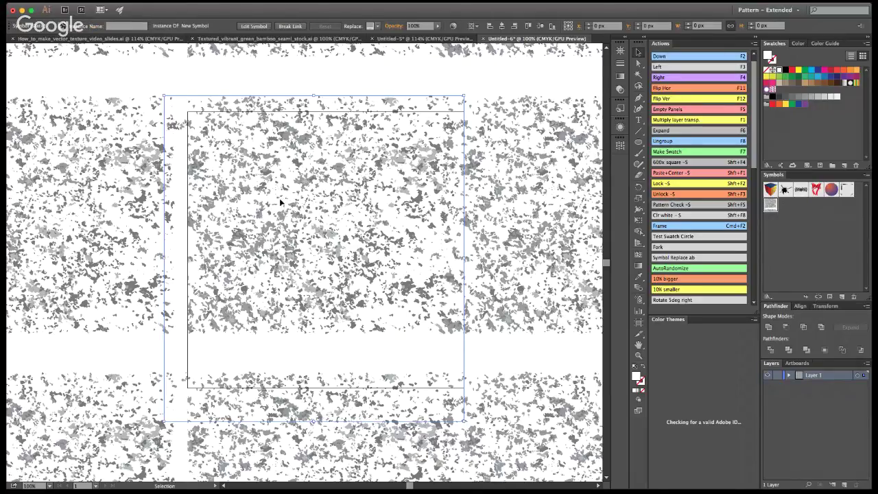
double_click(280, 203)
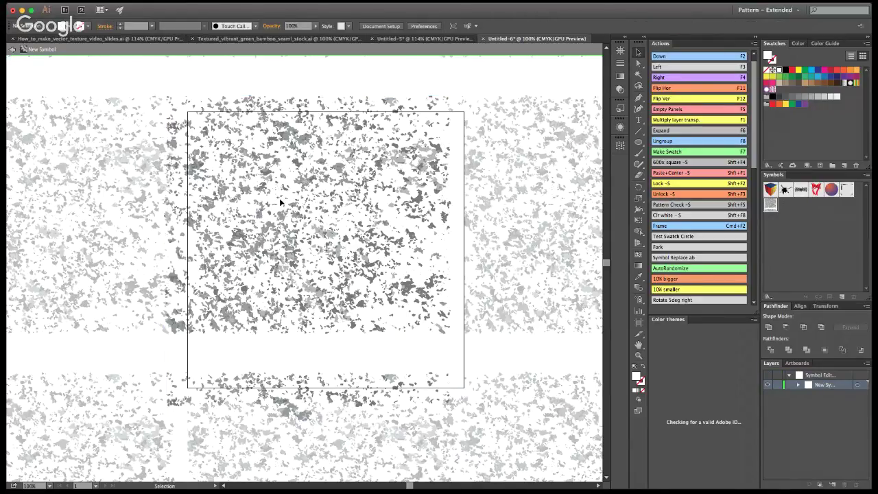
Step: Enlarge the main texture until it nearly reaches the tile's bottom edge and delete the strip of speckles crossing the tile's right edge
key("super+a")
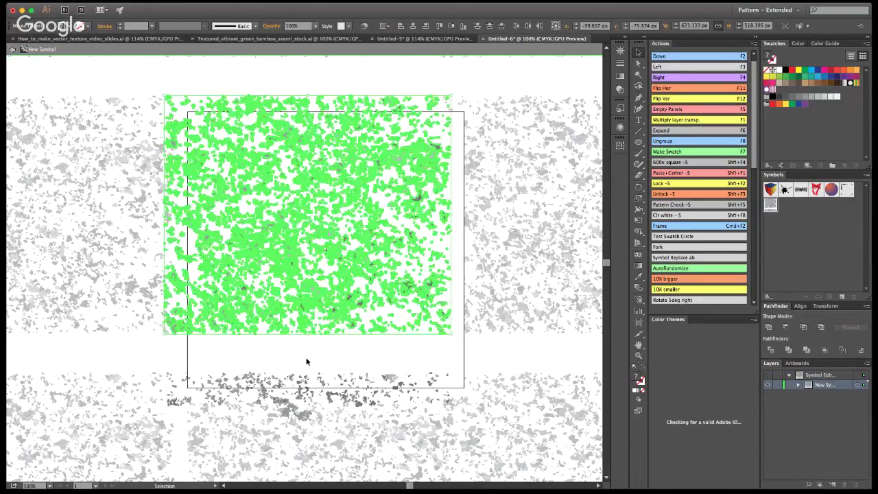
left_click_drag(452, 335, 456, 86)
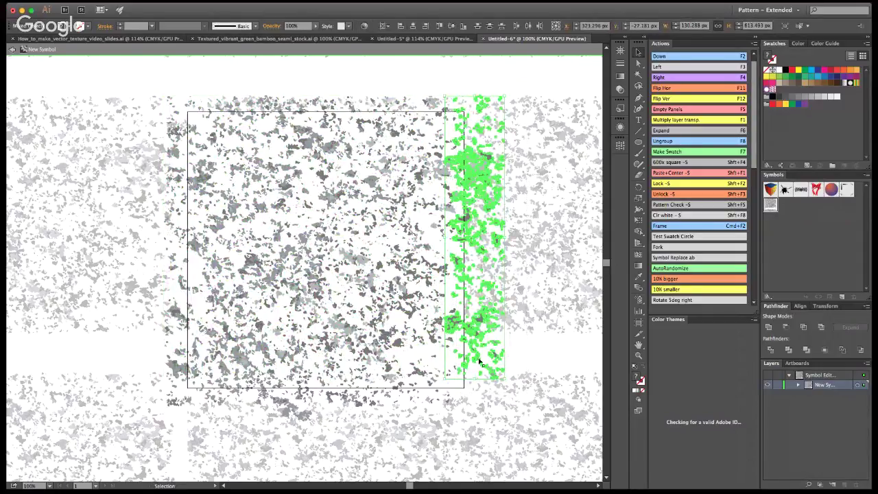
key("Delete")
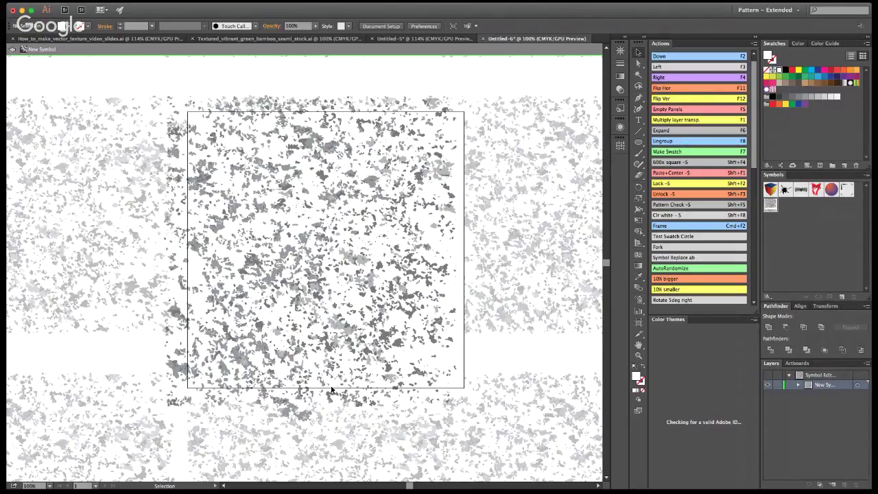
Step: Delete the copied strip of speckles lying across the tile's bottom edge
left_click_drag(485, 421, 156, 384)
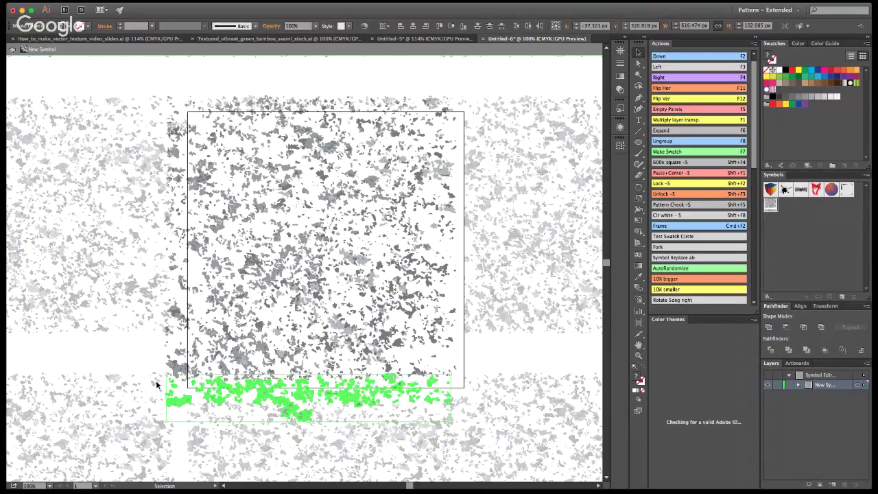
key("Delete")
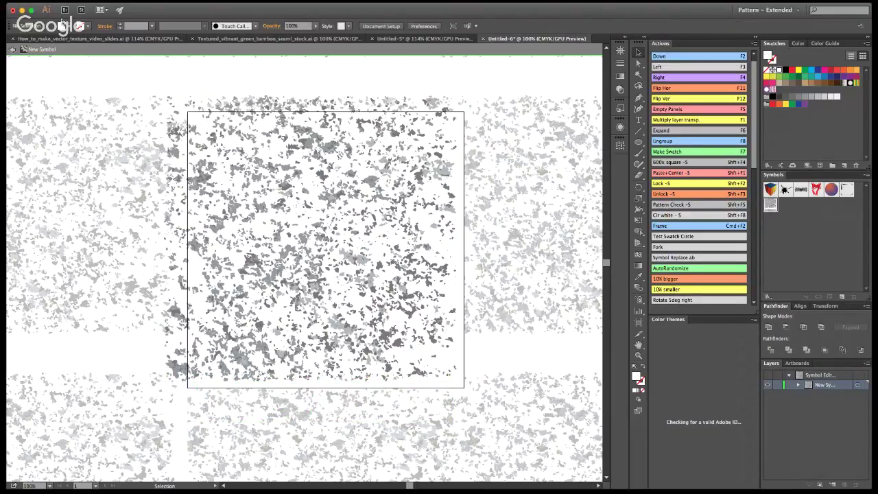
Step: Copy the band of speckles along the tile's top edge 600 px down, across its bottom edge
left_click_drag(133, 83, 507, 131)
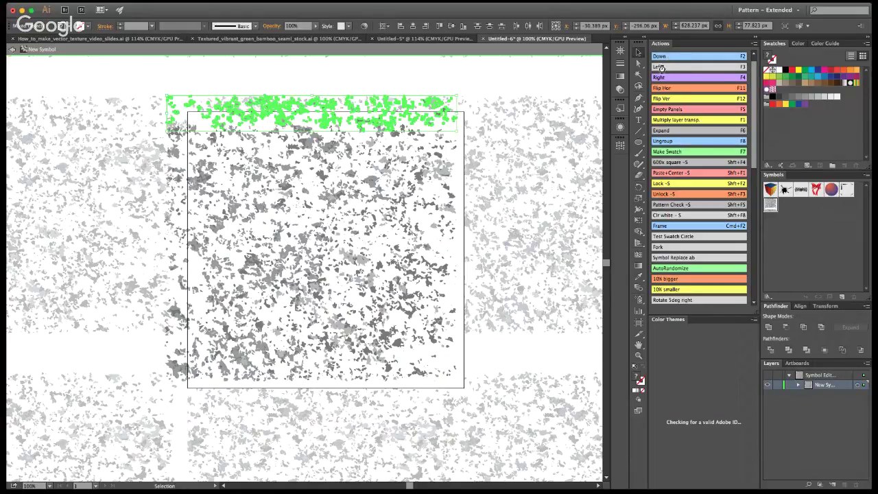
key("F2")
left_click(516, 289)
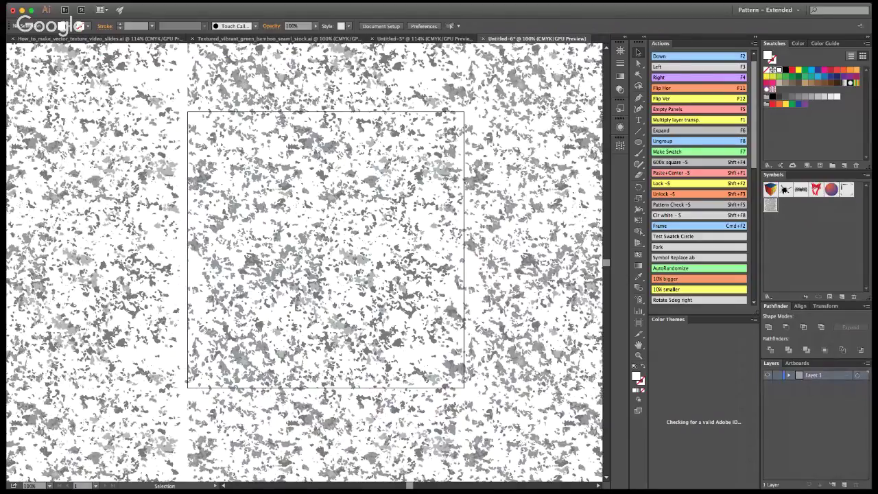
Step: Check the seams in the full grid with the artboard outline hidden, and reopen the central symbol for editing
key("shift+super+h")
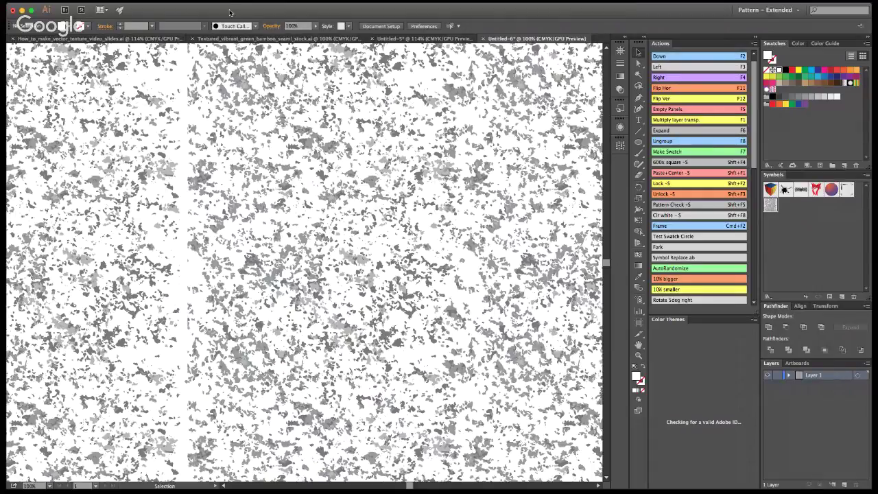
left_click(322, 244)
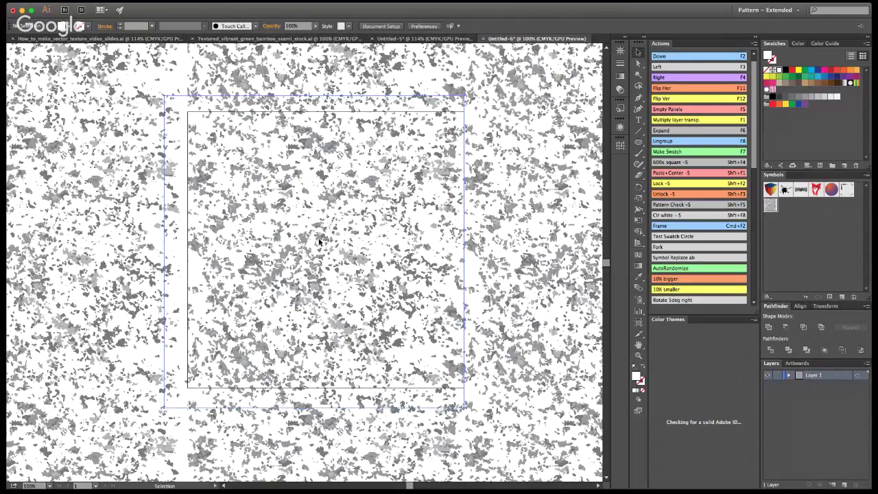
double_click(356, 381)
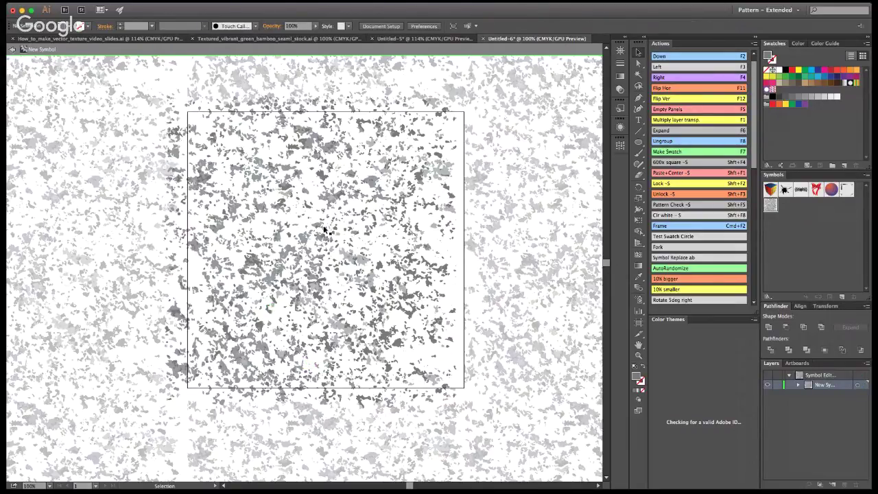
Step: Place a single speckle from the tile's upper middle into the sparse spot to its lower left
left_click(249, 219)
left_click(298, 197)
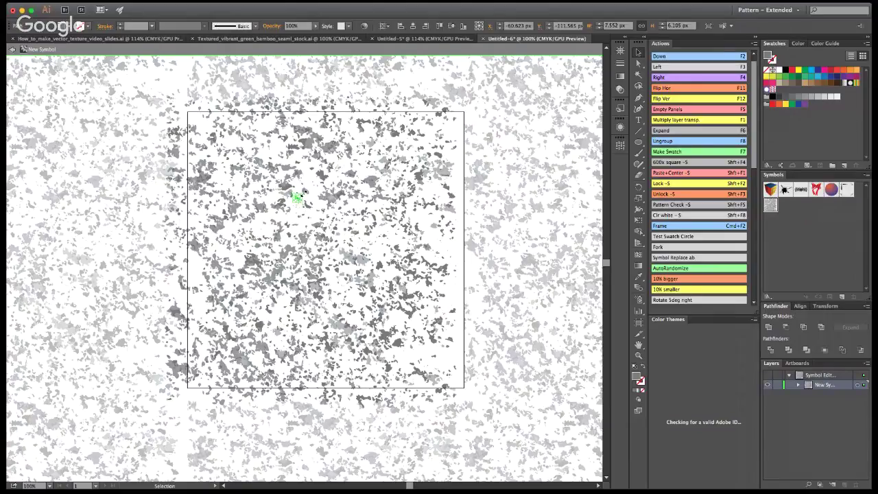
left_click(306, 191)
left_click_drag(306, 192, 260, 226)
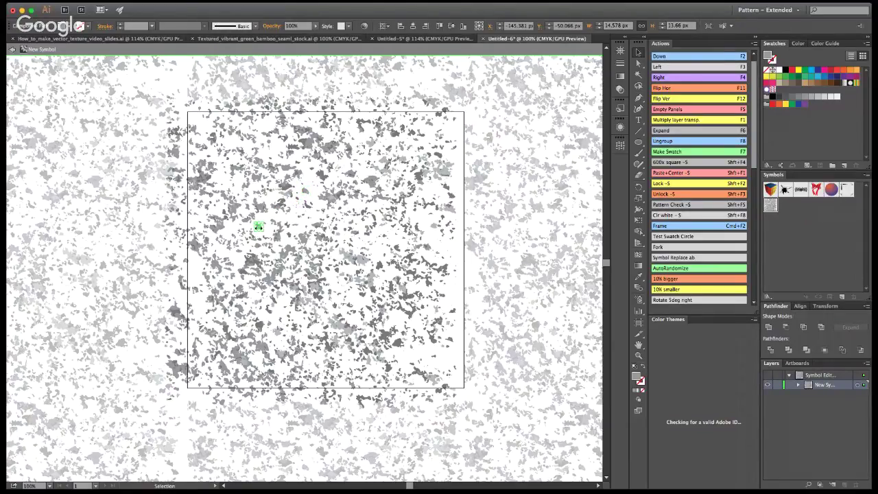
left_click(25, 296)
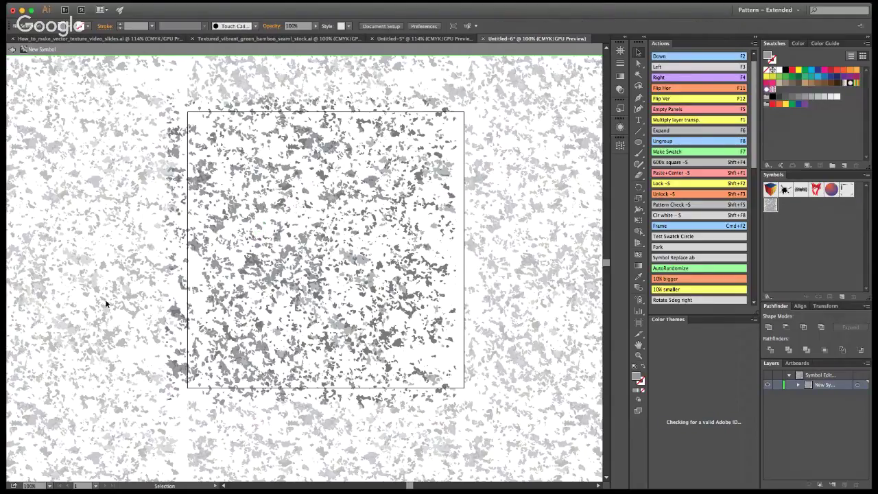
Step: Place a speckle cluster on the tile's top-left corner and copy it 600 px down to the bottom-left corner
left_click(303, 240)
left_click_drag(304, 240, 195, 114)
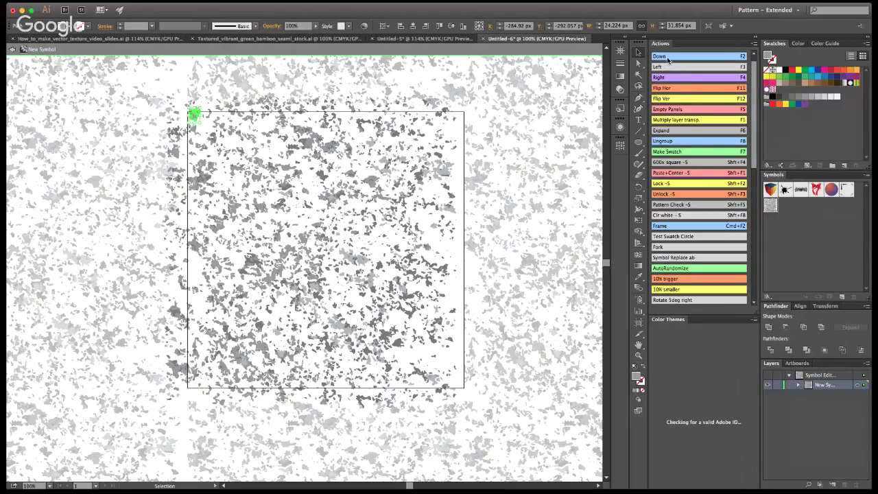
left_click(665, 57)
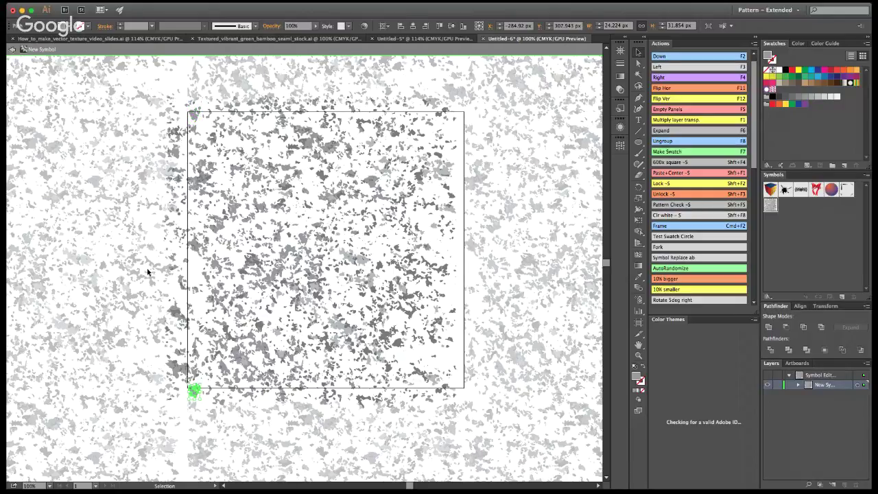
key("Delete")
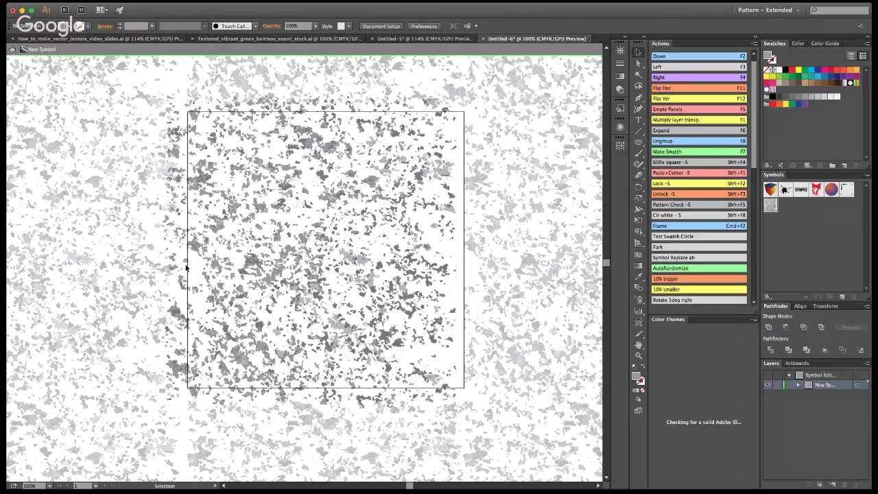
Step: Fill the gap midway along the tile's left edge with two speckles taken from the upper middle and right side
left_click(436, 157)
left_click(349, 152)
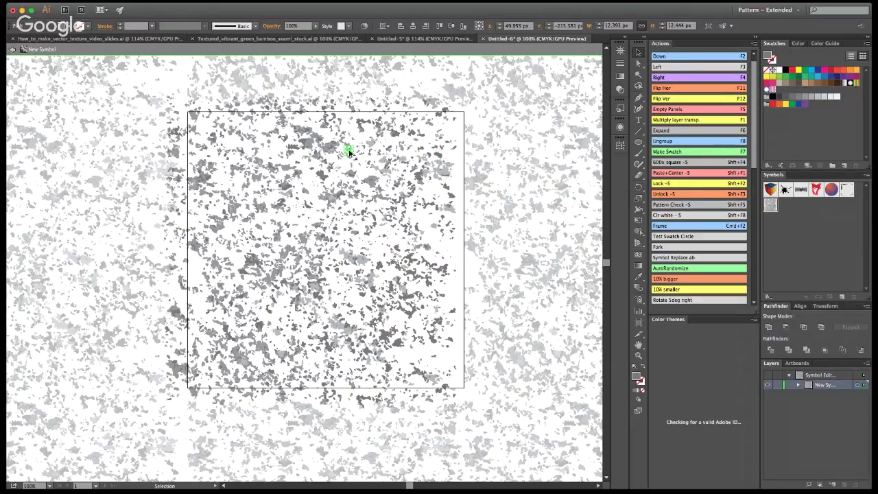
left_click_drag(349, 152, 195, 262)
left_click(439, 223)
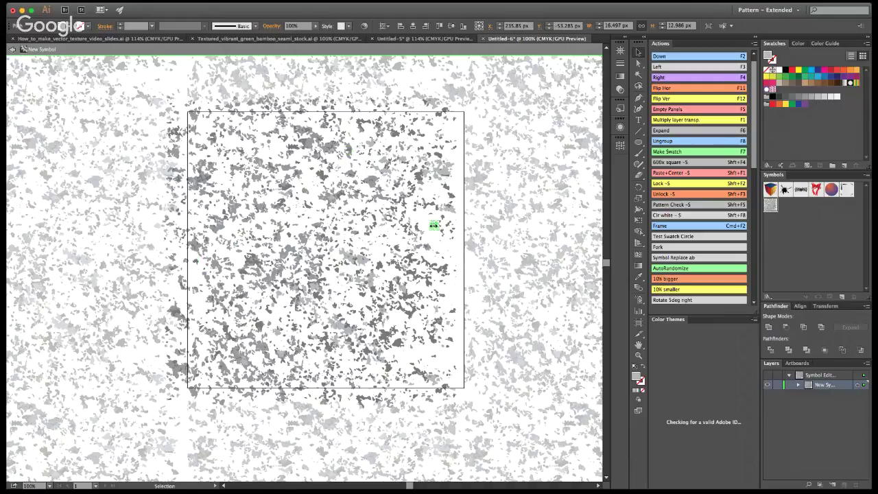
left_click_drag(436, 225, 189, 272)
Step: Place small speckles in the gap at the tile's upper middle and just inside its left edge
left_click(335, 230)
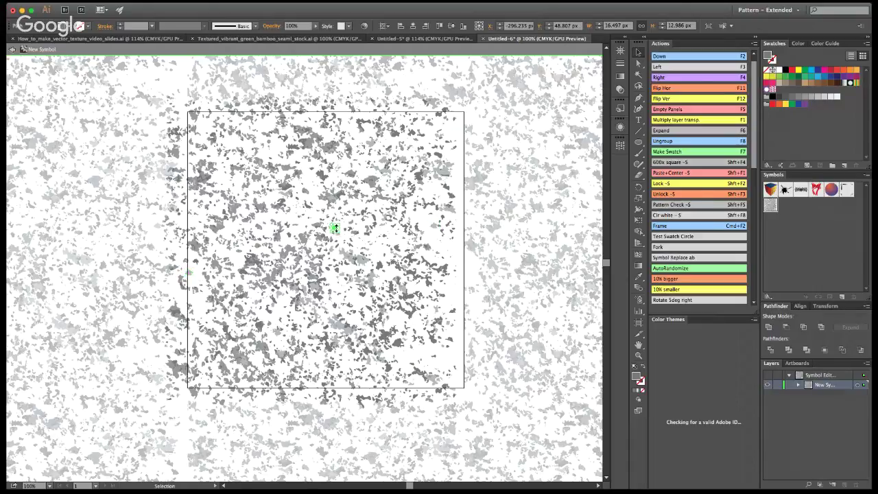
left_click(354, 185)
left_click(349, 173)
left_click_drag(348, 174, 306, 192)
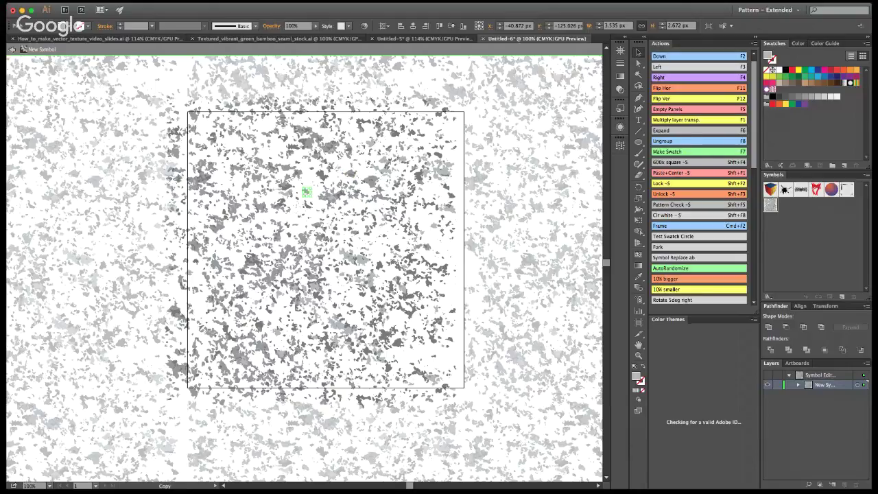
left_click(196, 299)
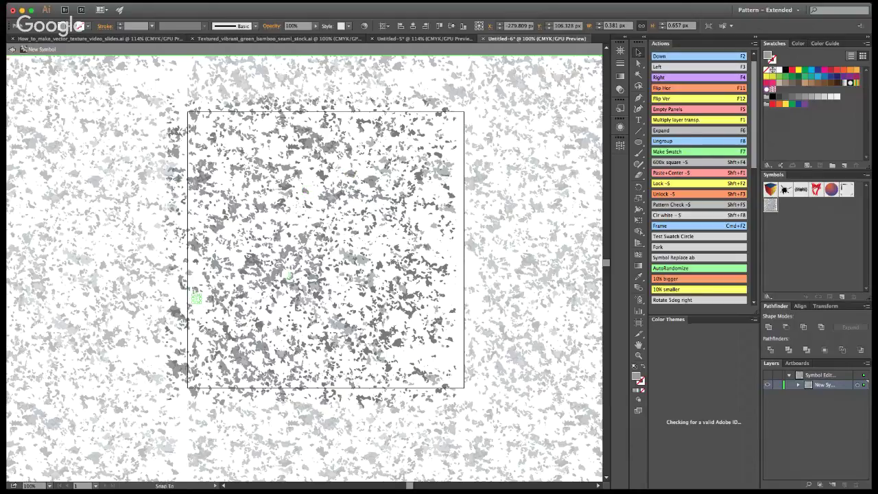
key("Delete")
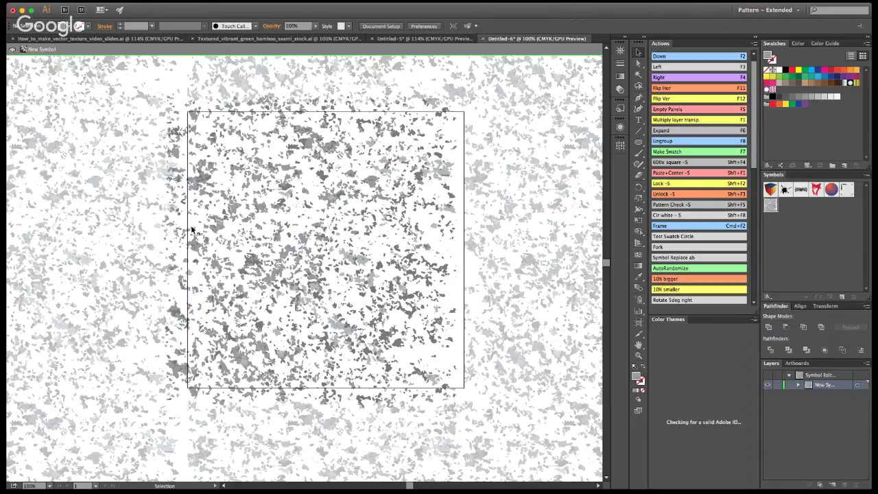
Step: Copy the full-height strip of speckles along the tile's left edge 600 px right, across its right edge
left_click_drag(153, 90, 203, 406)
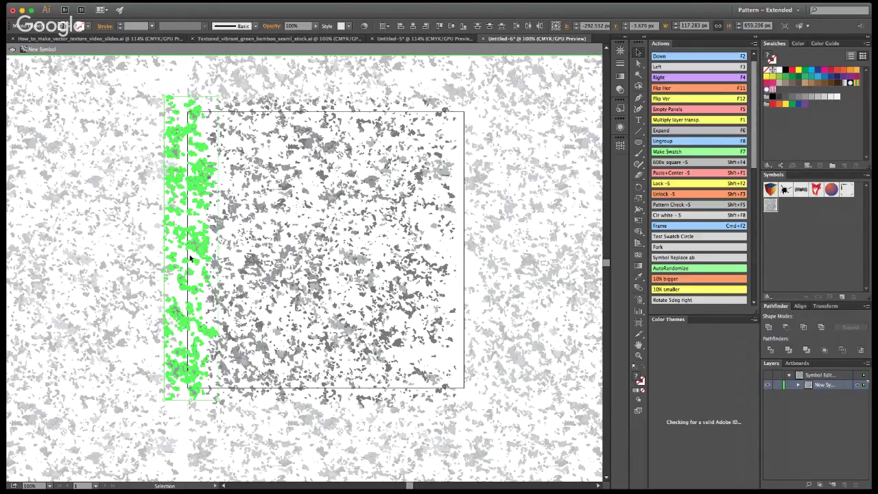
left_click(665, 80)
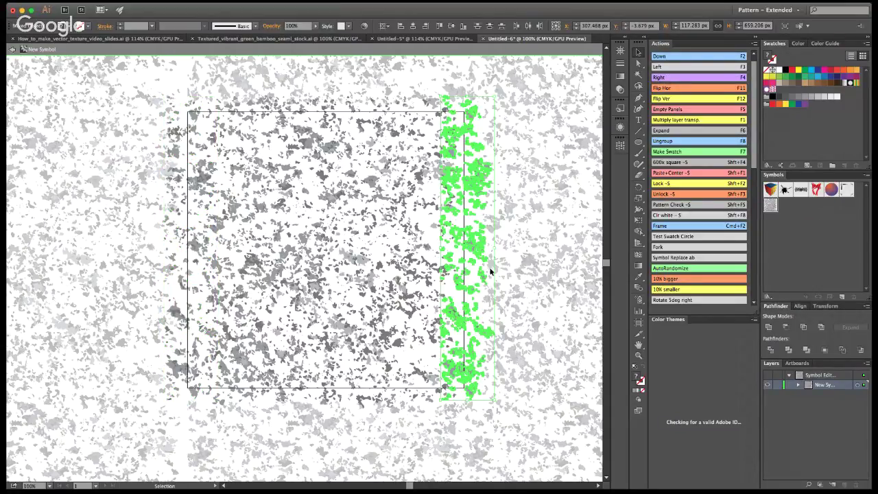
left_click(513, 244)
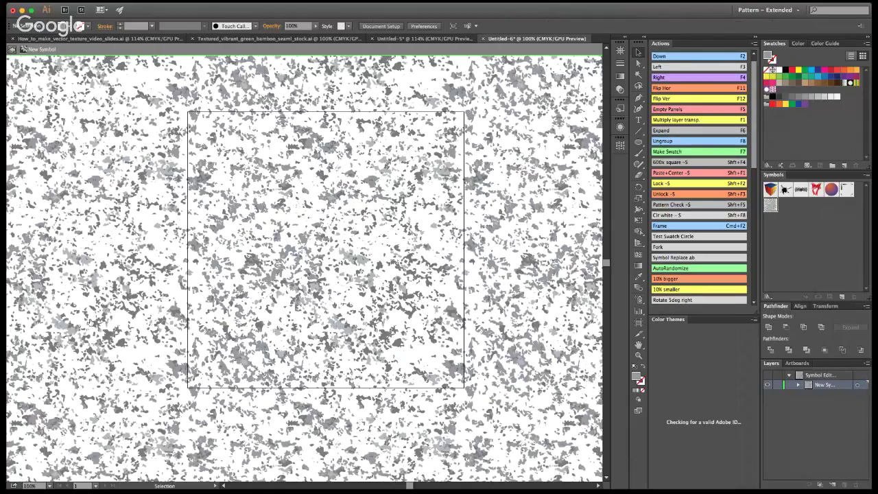
Step: Exit symbol editing, hide the artboard outline and inspect the whole tile grid at 50% zoom for seams and gaps
key("Escape")
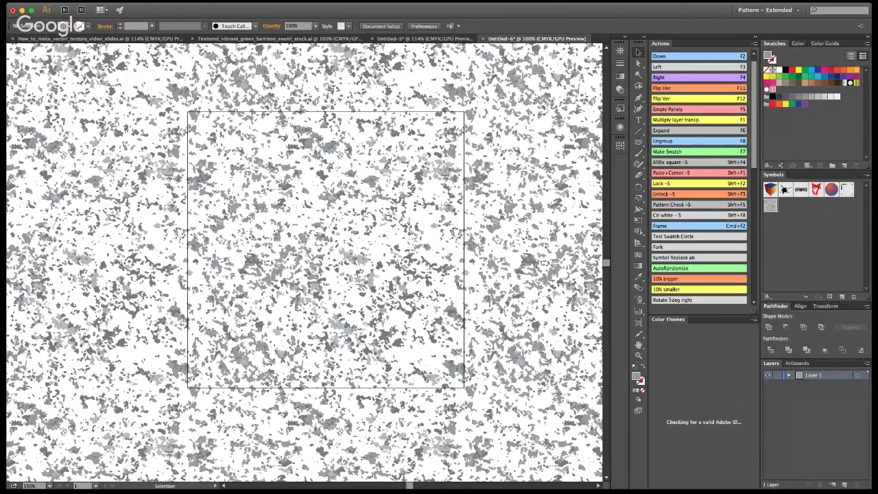
key("super+shift+h")
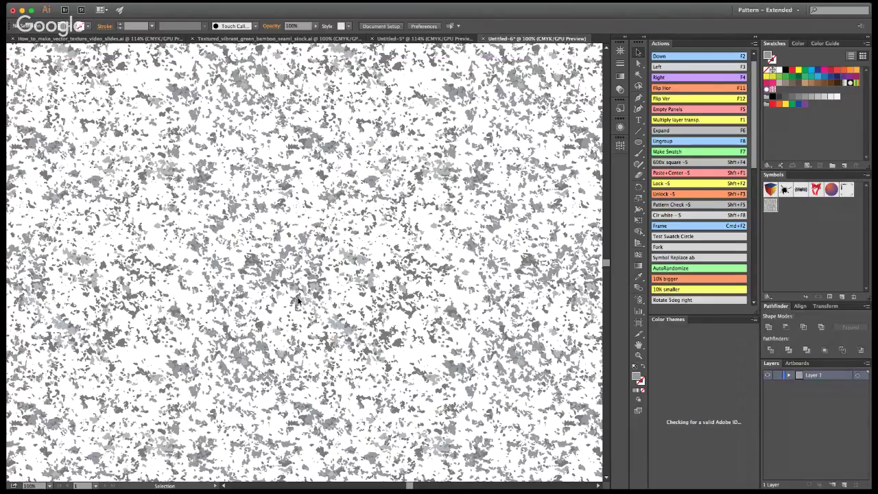
left_click(639, 354)
left_click(292, 238, "alt")
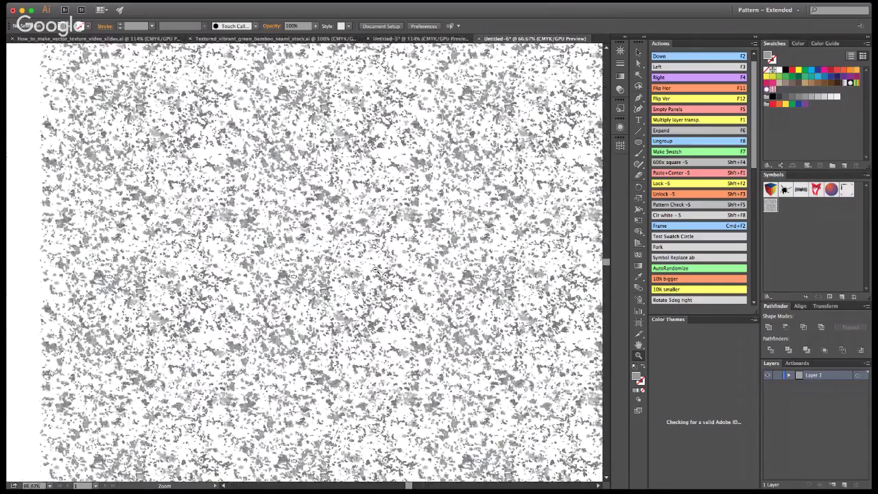
left_click(289, 234, "alt")
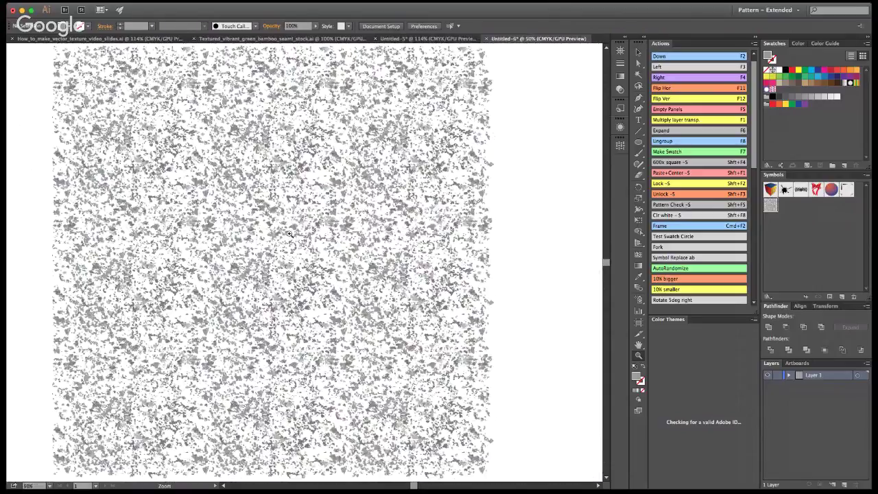
Step: Reopen the central symbol to examine individual speckles in its upper part, and return to the full grid
key("v")
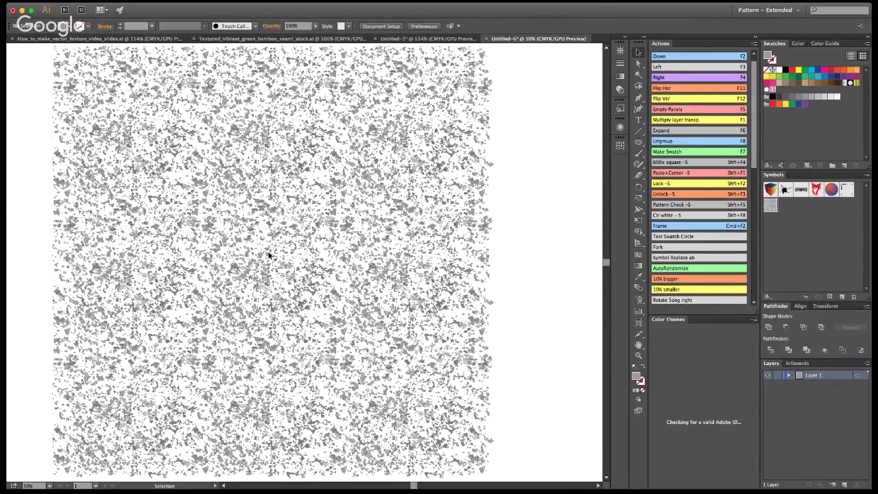
left_click(269, 258)
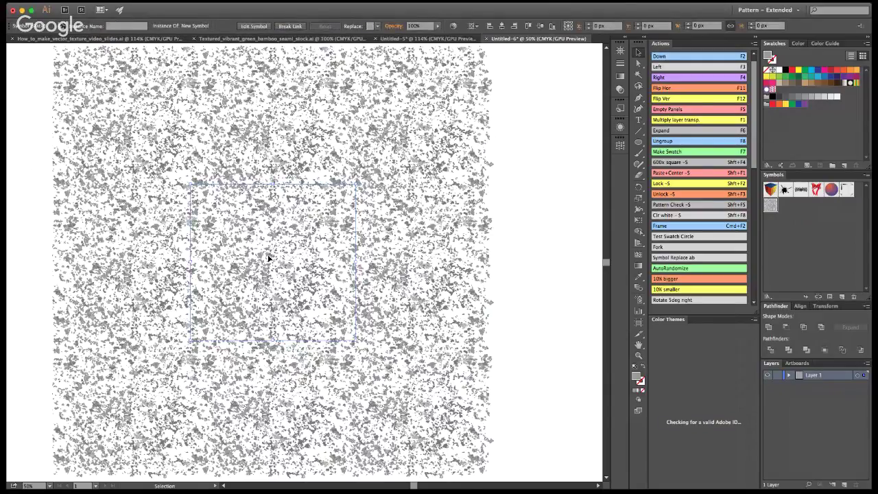
double_click(268, 257)
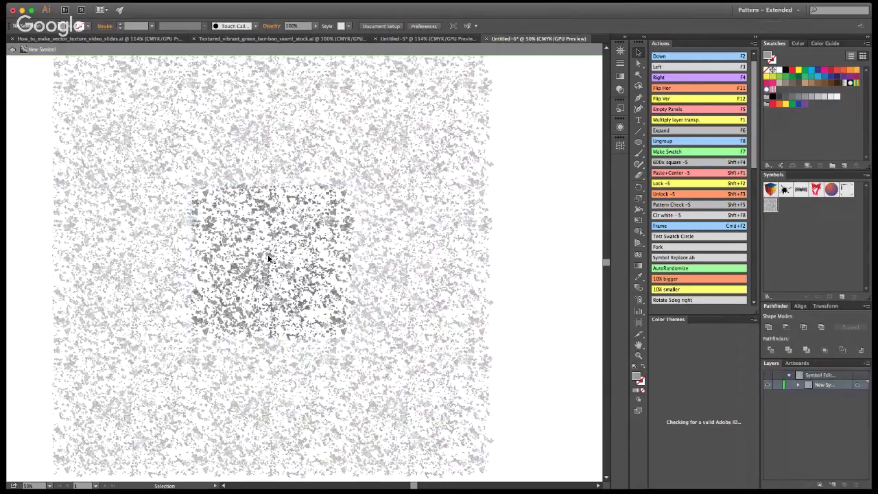
left_click(334, 213)
left_click(220, 215)
left_click(195, 213)
double_click(72, 244)
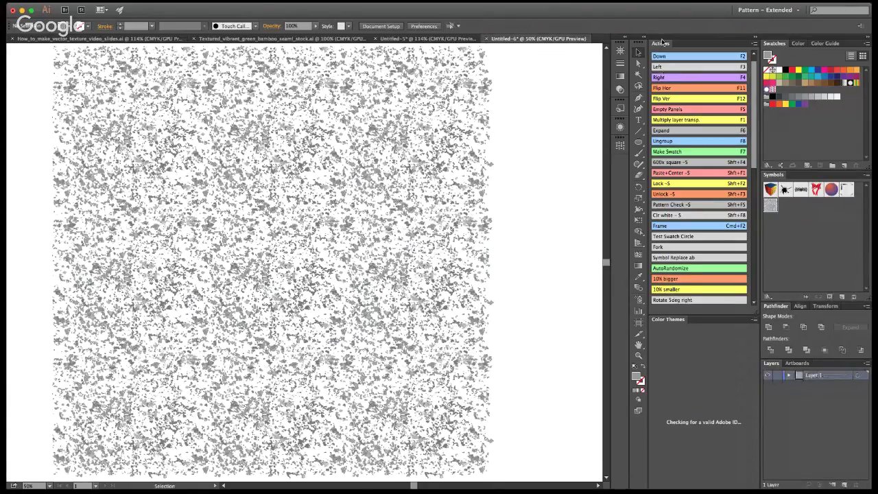
Step: Enter the central symbol again to inspect its speckles at 66.67% zoom, and leave symbol editing
left_click(259, 258)
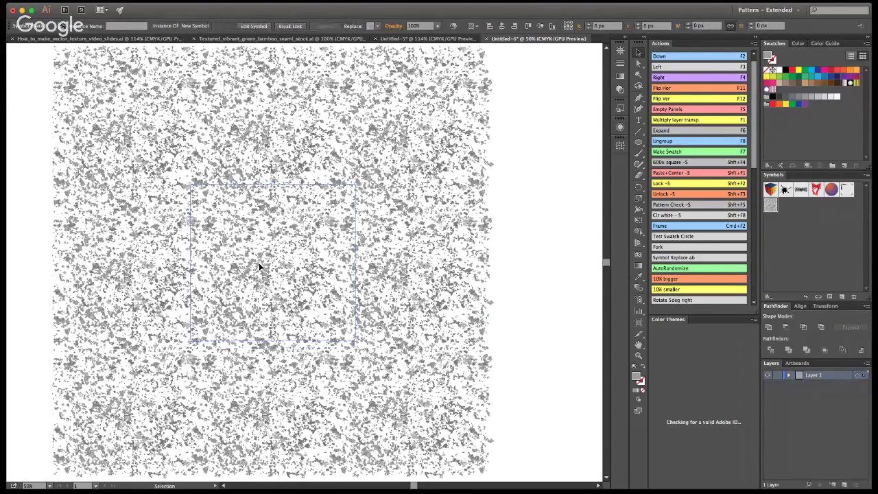
double_click(260, 258)
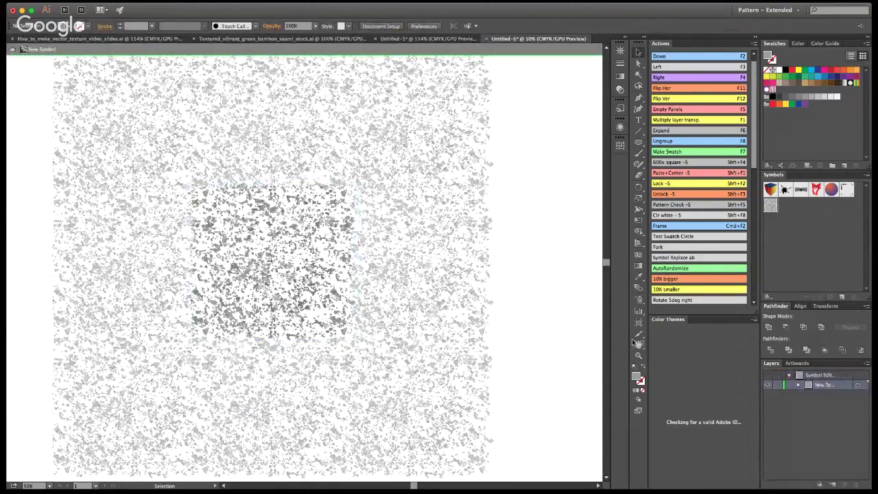
left_click(639, 355)
left_click(253, 273)
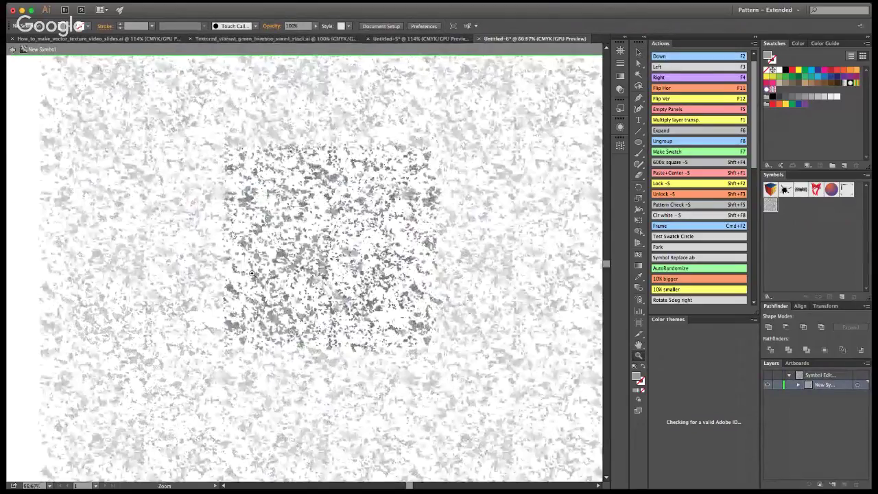
key("v")
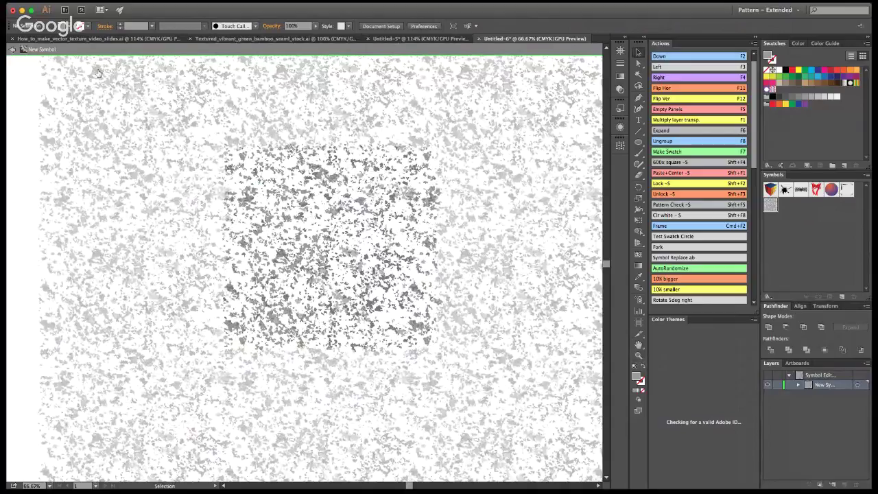
key("Escape")
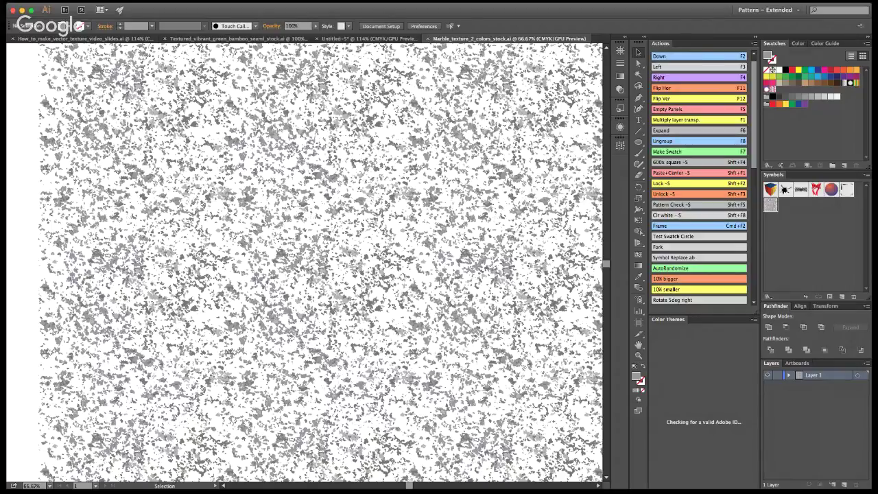
Step: Show the artboard outline again and delete all symbol copies surrounding the central tile, keeping only that tile
key("shift+super+h")
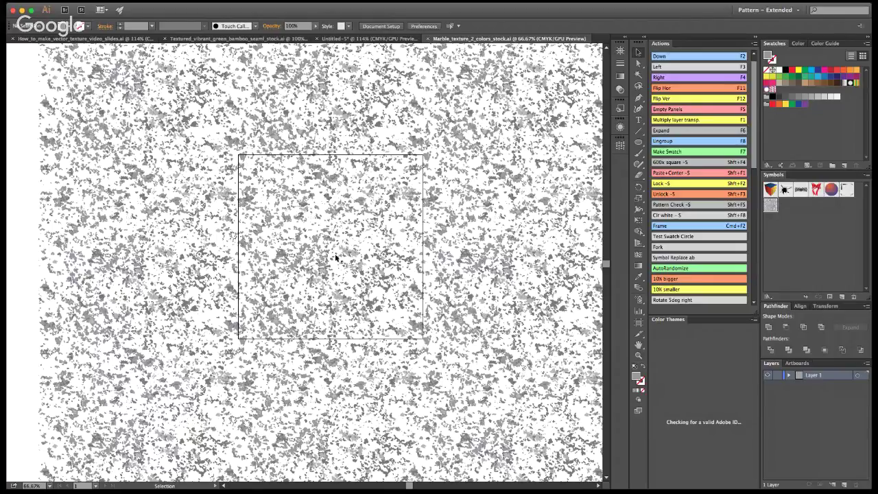
left_click(339, 230)
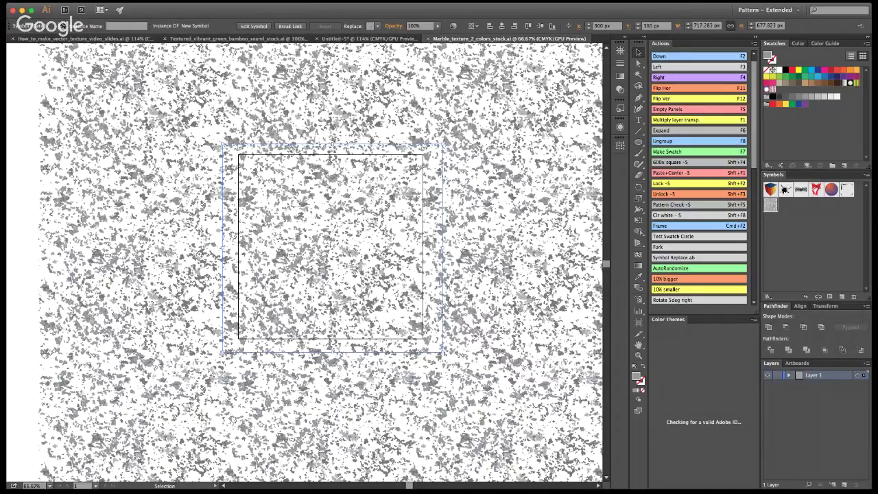
key("super+a")
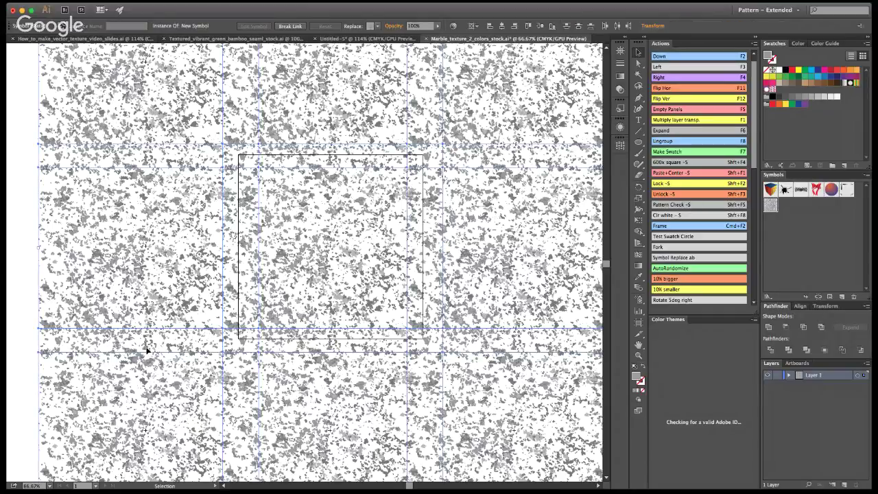
key("Delete")
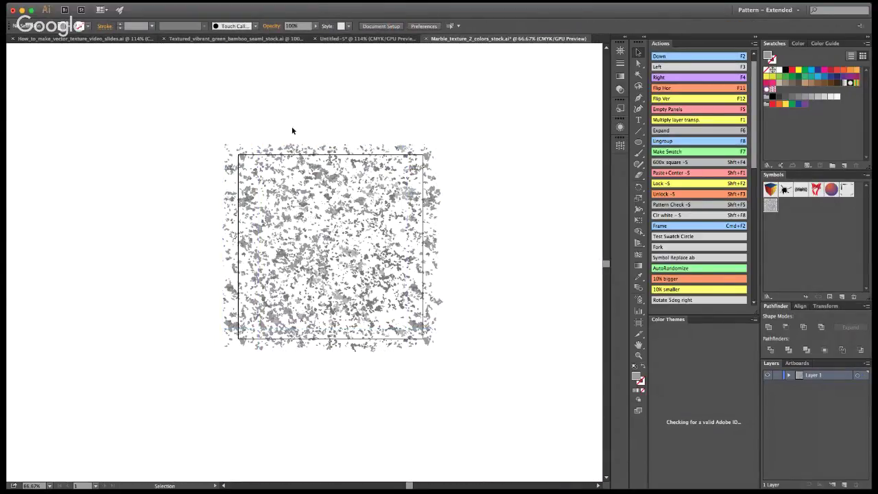
left_click(346, 272)
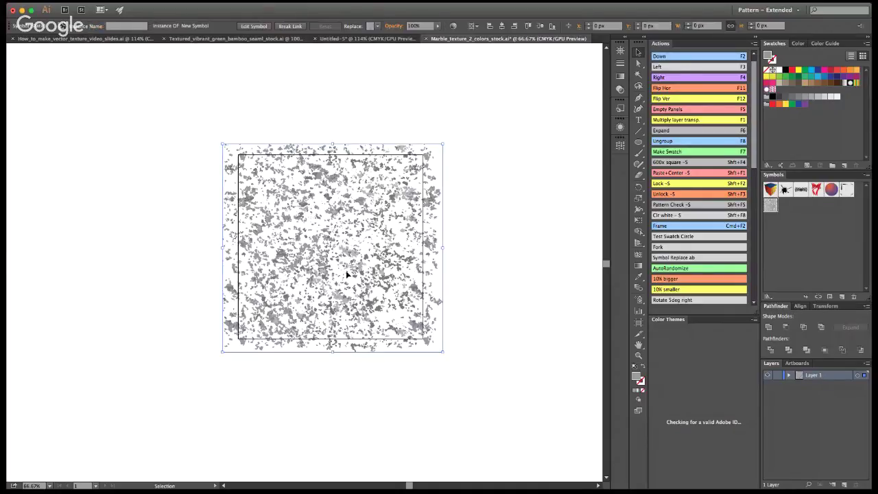
double_click(329, 244)
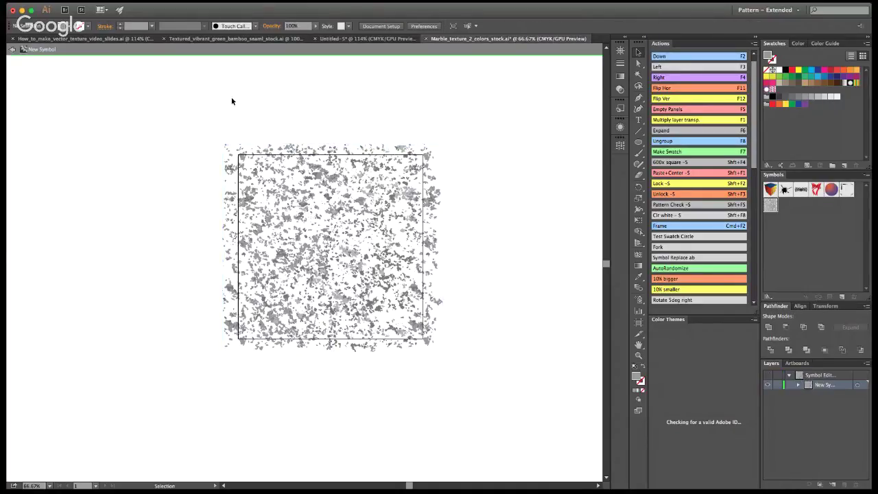
left_click(12, 49)
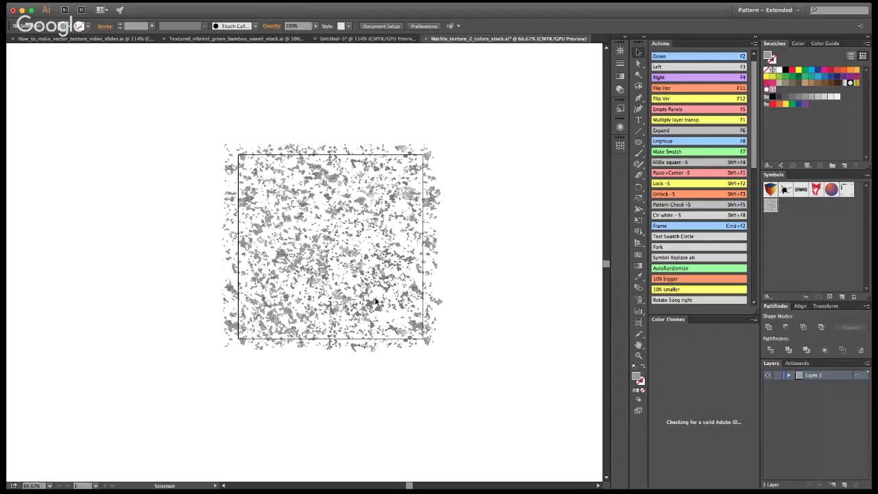
Step: Break the central tile's link to its symbol and crop the expanded speckles to the 600 x 600 px artboard square
left_click(329, 247)
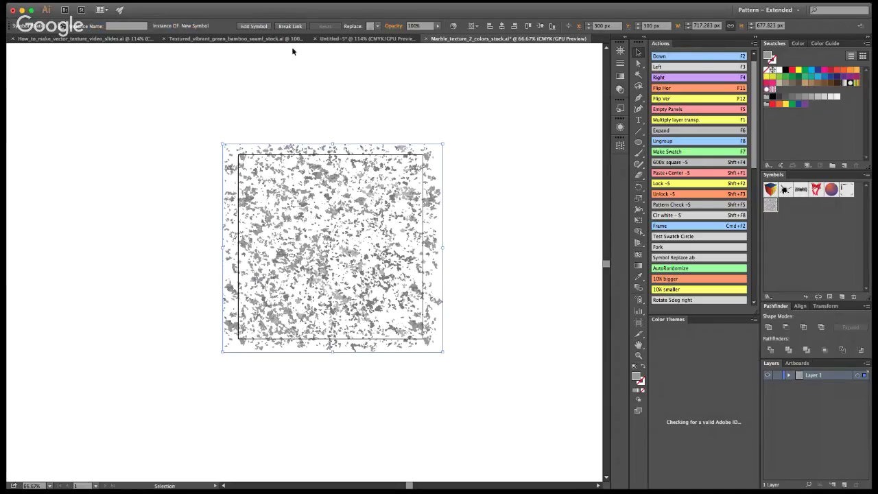
left_click(289, 27)
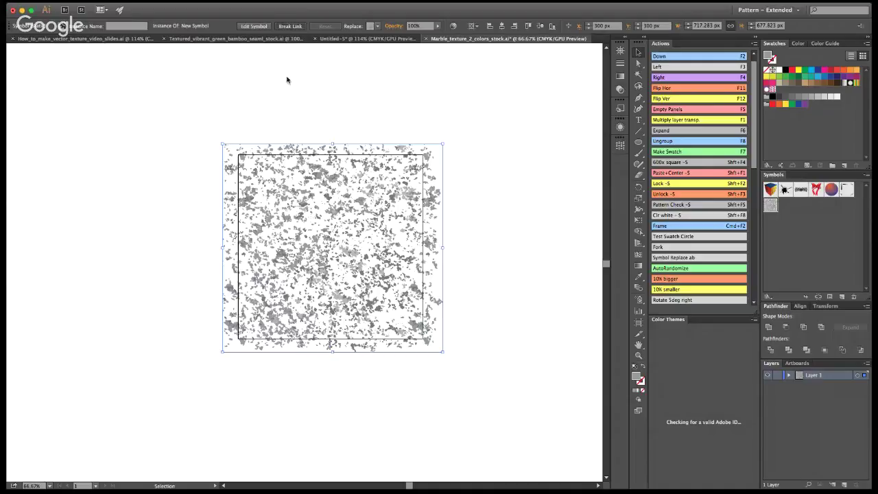
left_click(270, 110)
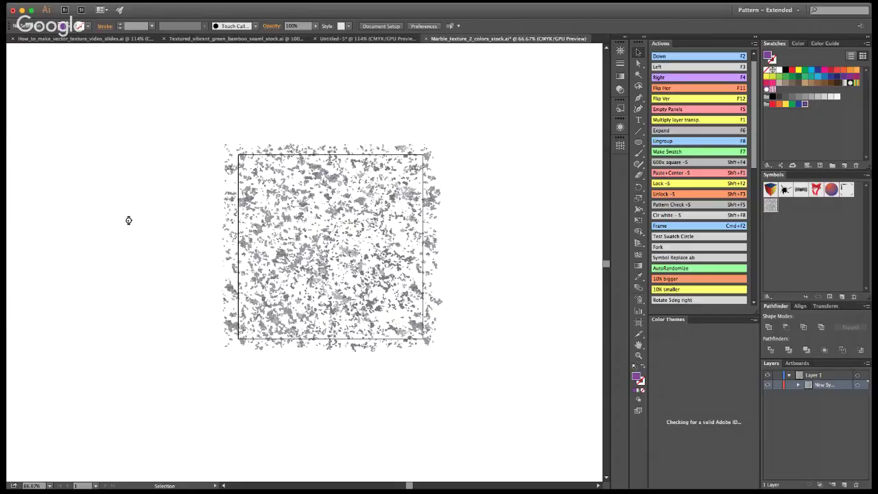
key("super+a")
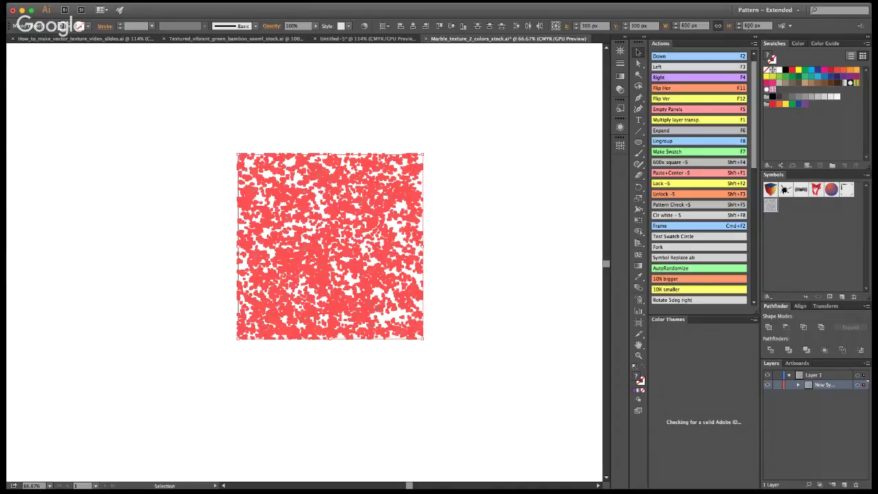
left_click(454, 278)
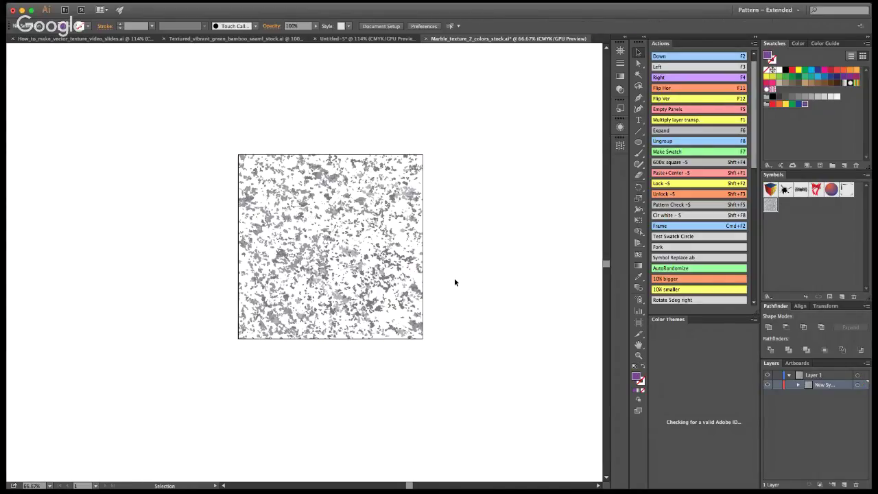
Step: Add the cropped 600 px speckle tile to the swatches as a pattern swatch and deselect the artwork
key("z")
left_click(325, 254)
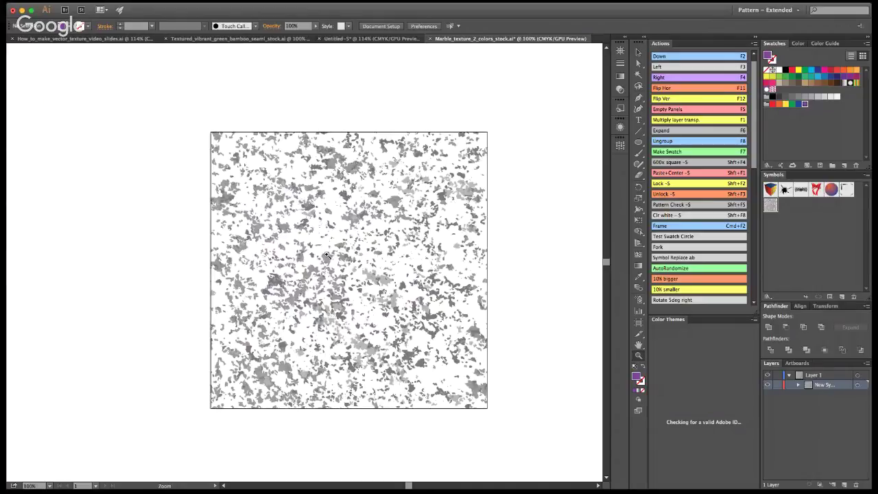
key("v")
left_click(393, 230)
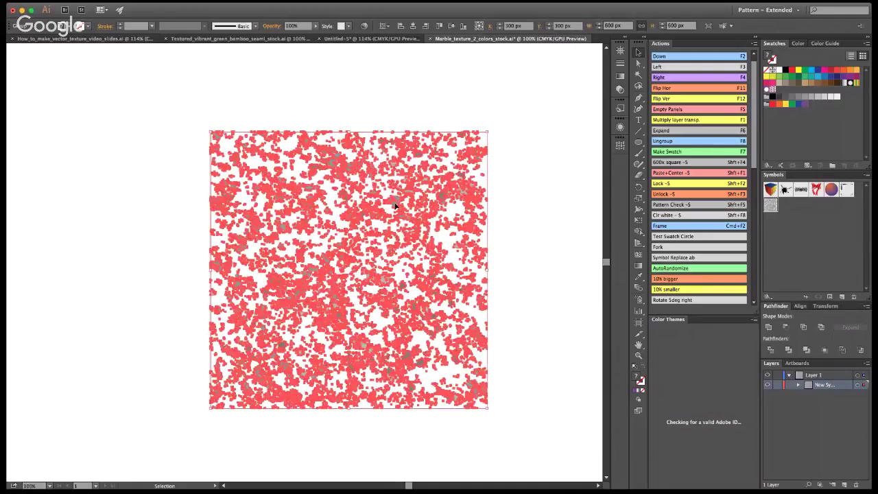
left_click_drag(394, 203, 799, 130)
left_click(446, 74)
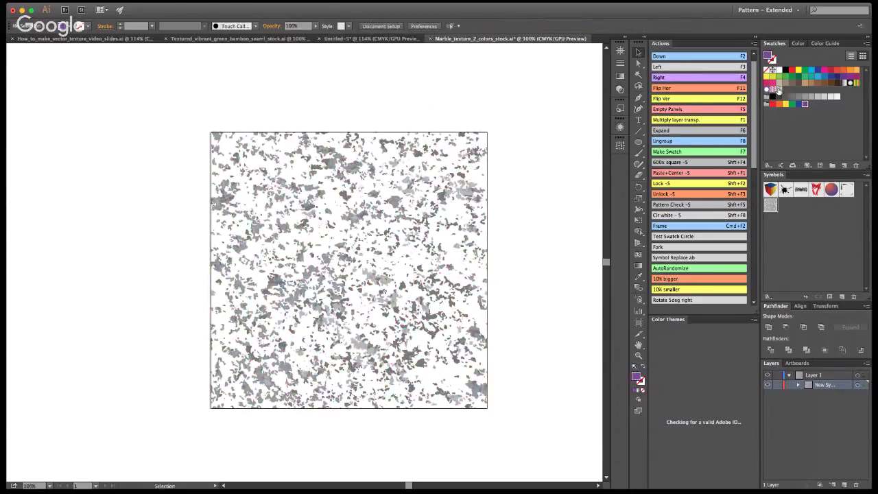
Step: Choose the new speckle pattern swatch as fill and run the Test Swatch Circle action to create a 2400 px test circle
left_click(639, 345)
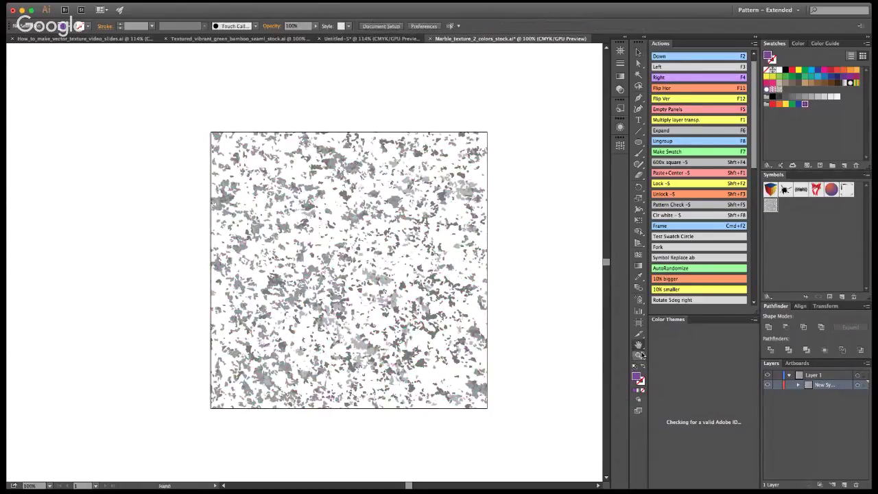
left_click(639, 52)
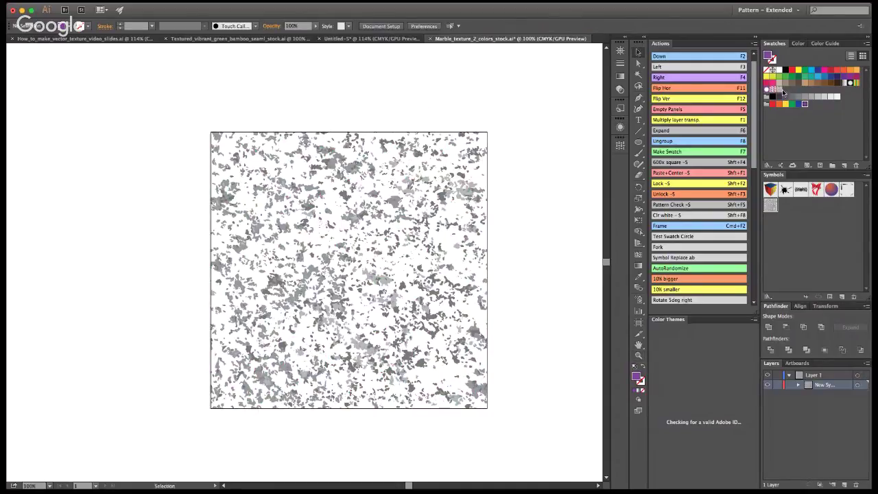
left_click(773, 89)
scroll(715, 218, "down", 2)
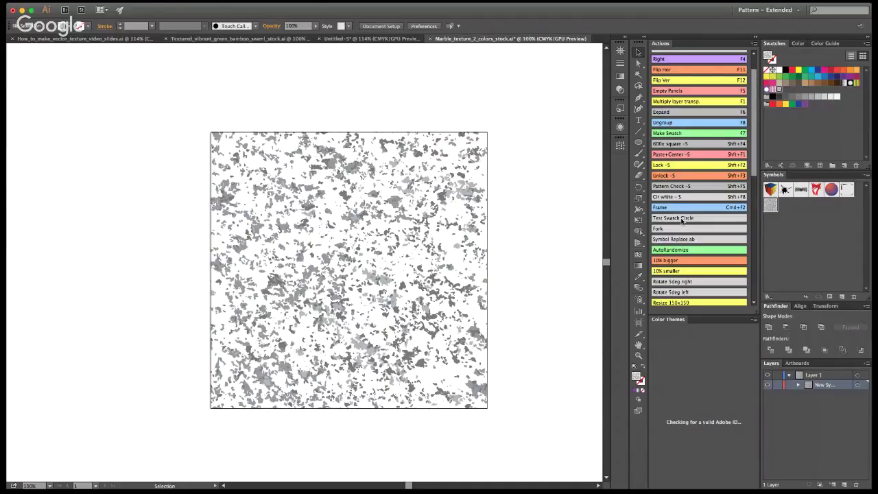
left_click(681, 220)
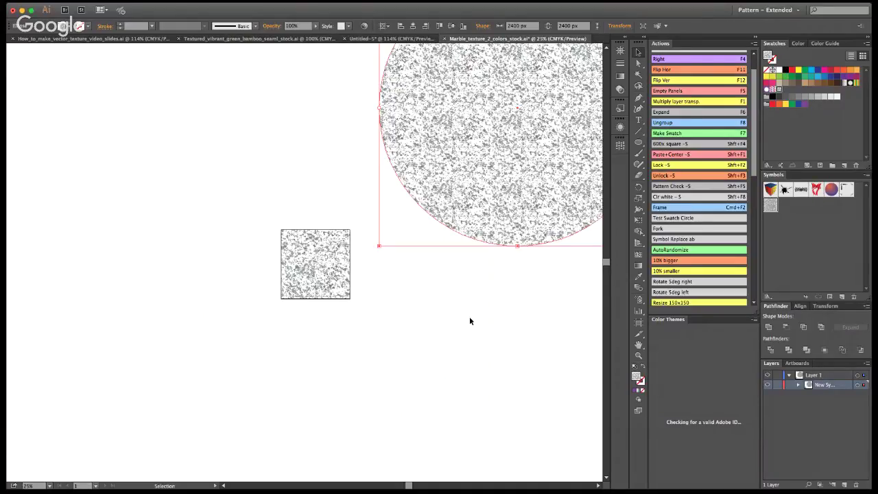
Step: Inspect the pattern repeat inside the test circle for seams at magnifications up to 100%
key("z")
left_click(480, 139)
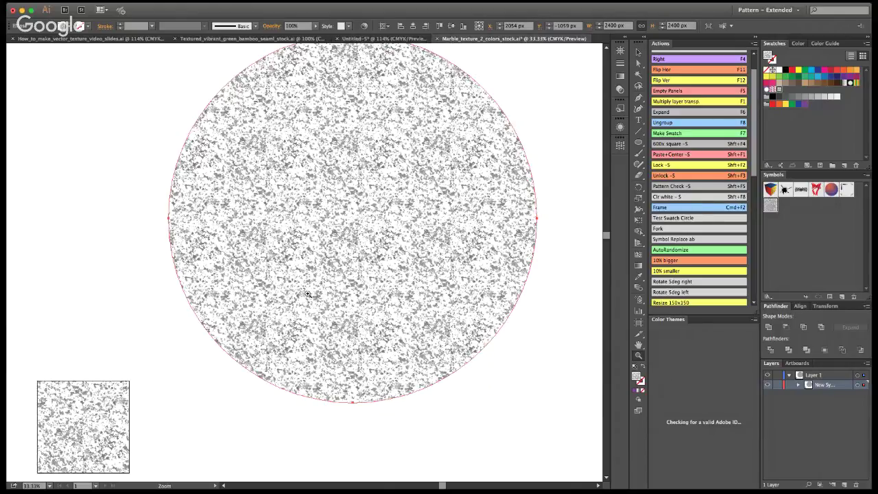
left_click(312, 245)
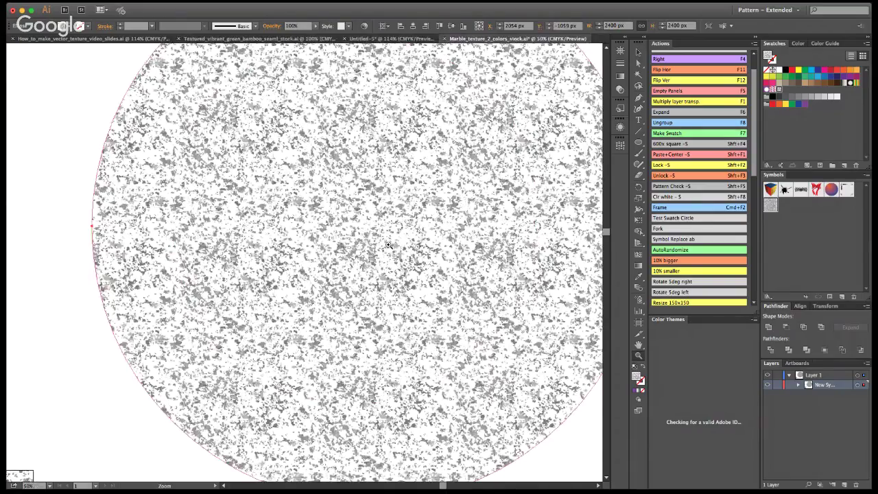
left_click(388, 244)
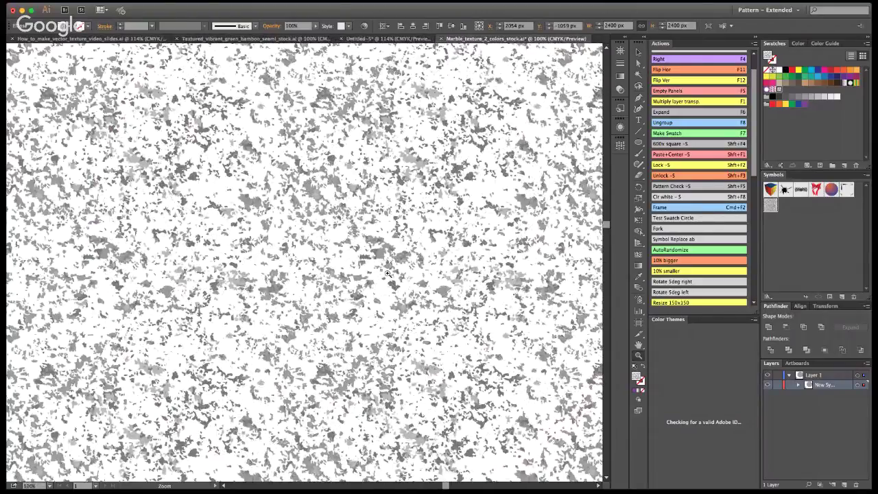
scroll(444, 244, "down", 10)
scroll(446, 244, "up", 7)
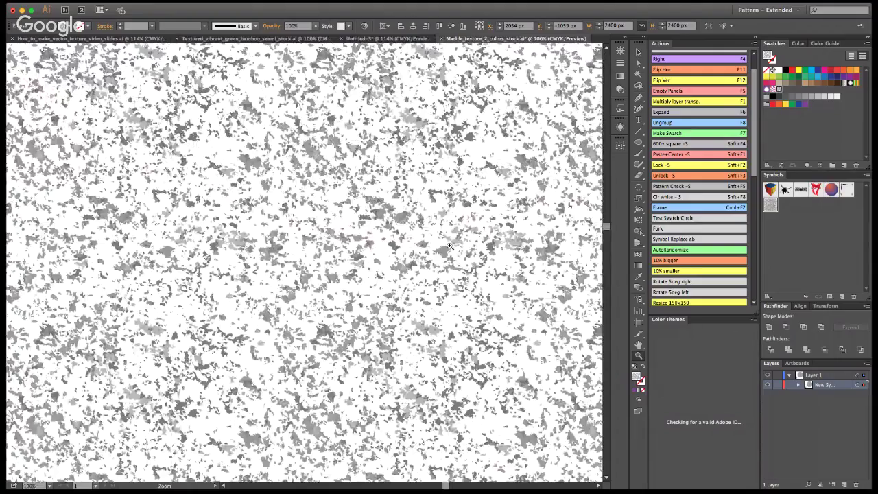
Step: Examine the test circle's speckles and tile joins at magnifications between 150% and 600%
left_click(315, 256)
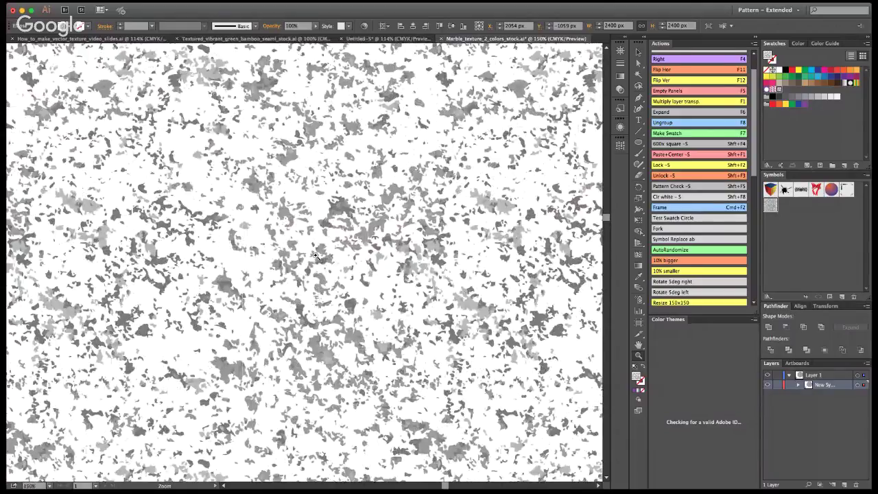
left_click(316, 256)
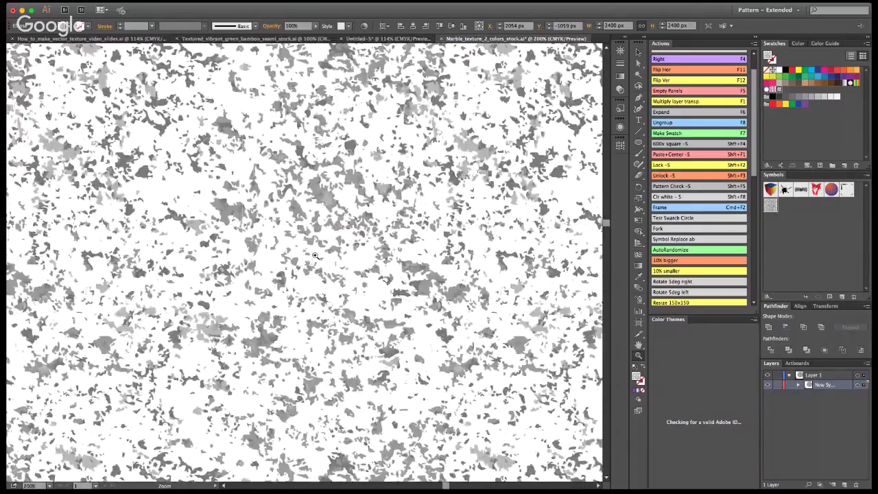
left_click(318, 255)
left_click(318, 256, "alt")
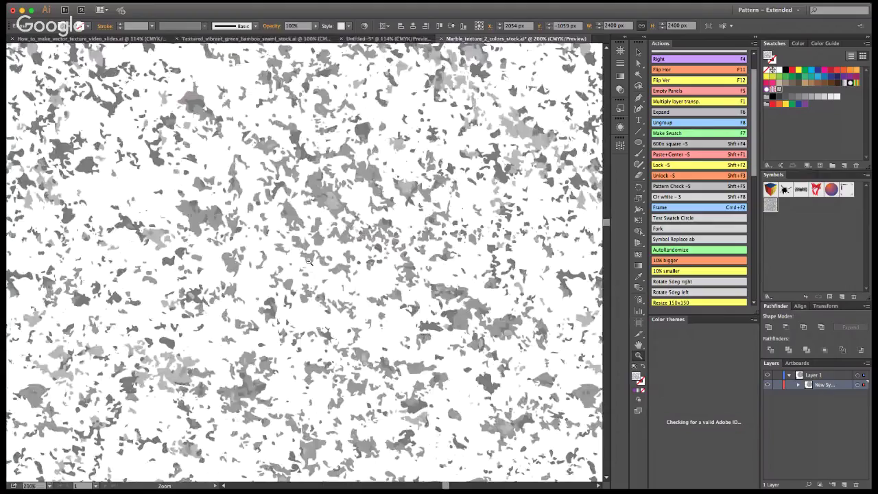
left_click(303, 270, "alt")
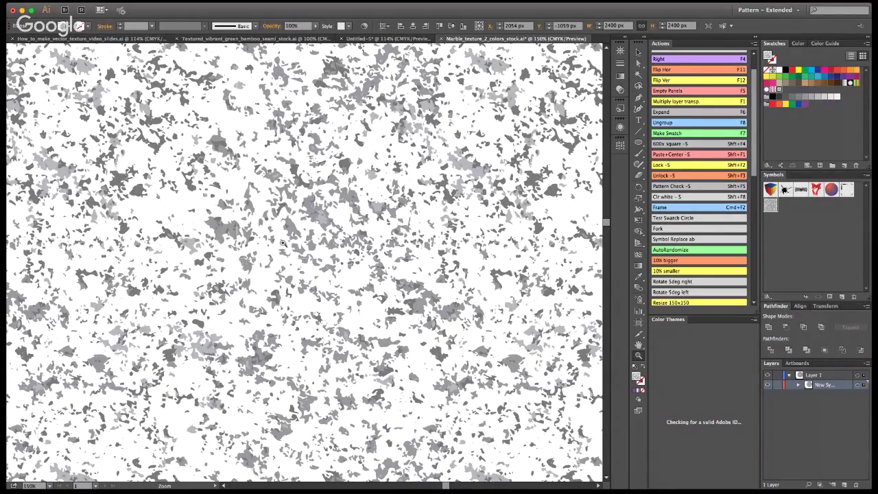
left_click(250, 257)
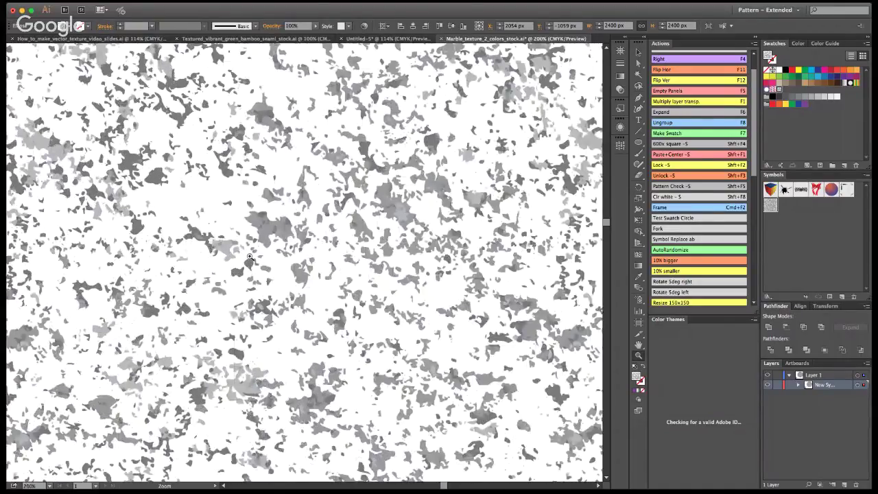
left_click_drag(250, 257, 307, 261)
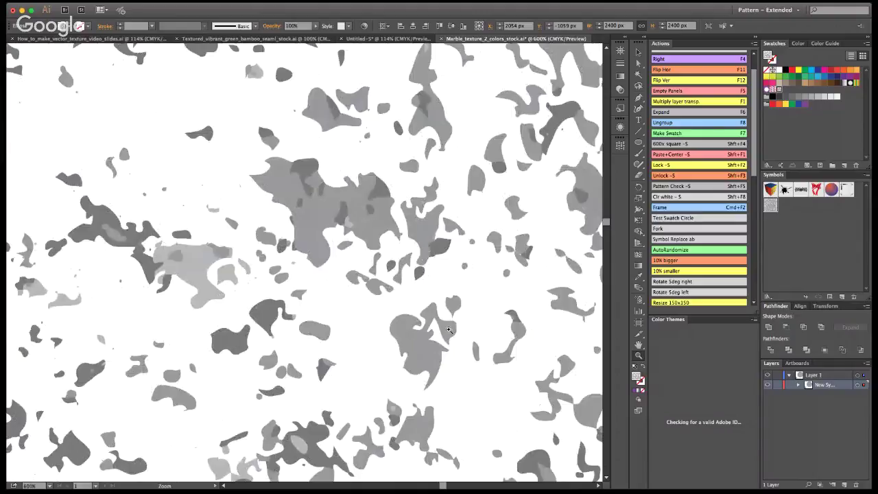
left_click(356, 259, "alt")
left_click(339, 277, "alt")
left_click(339, 277, "alt")
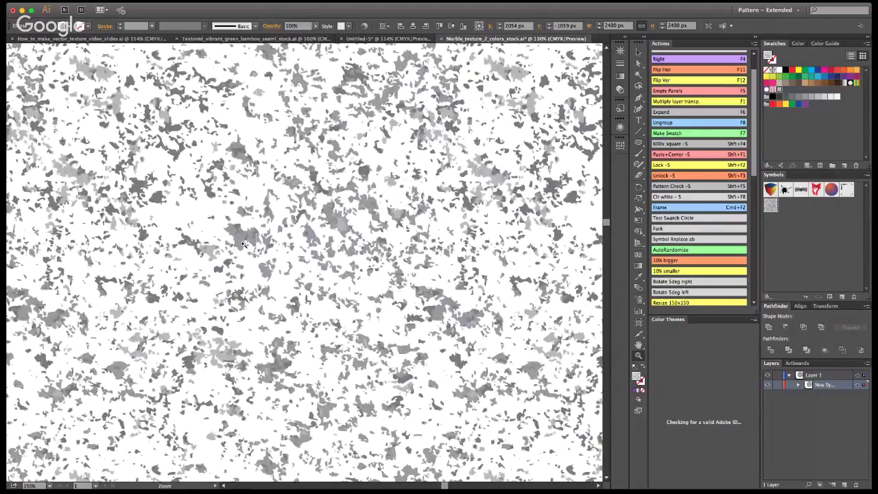
left_click(261, 289)
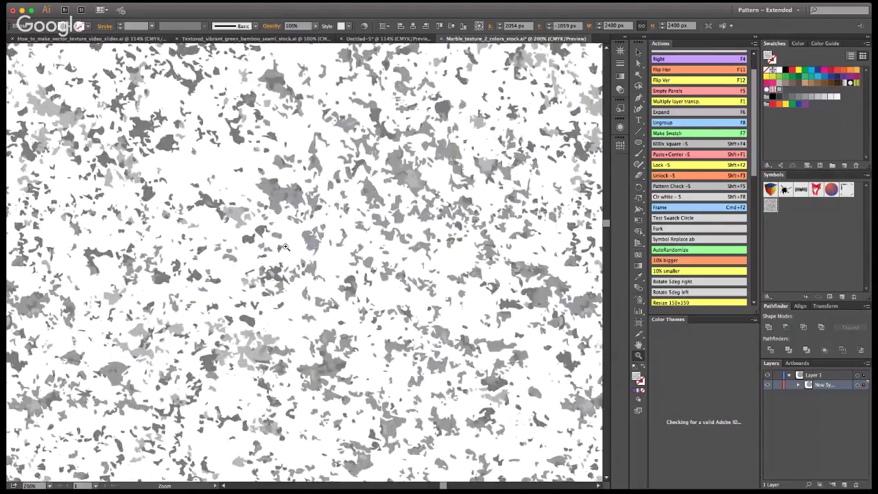
Step: Delete the pattern-filled test circle, leaving only the original speckle tile on the artboard
left_click(310, 272, "alt")
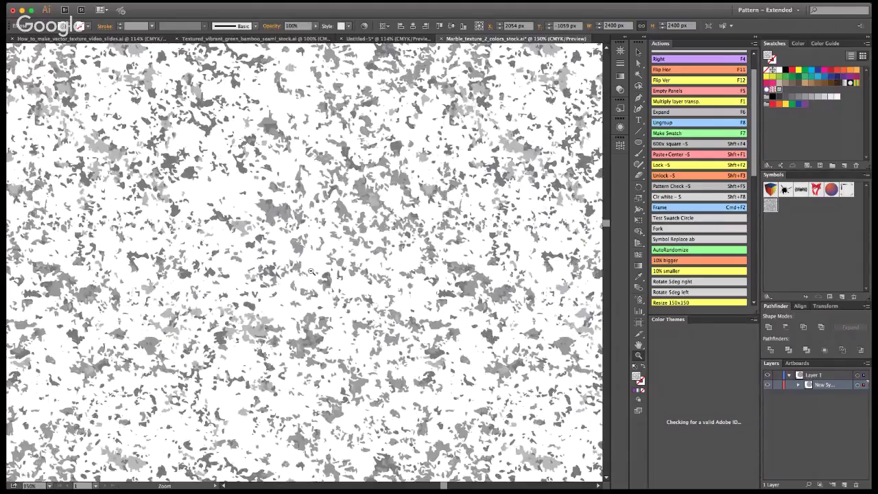
left_click(311, 272, "alt")
left_click(327, 301, "alt")
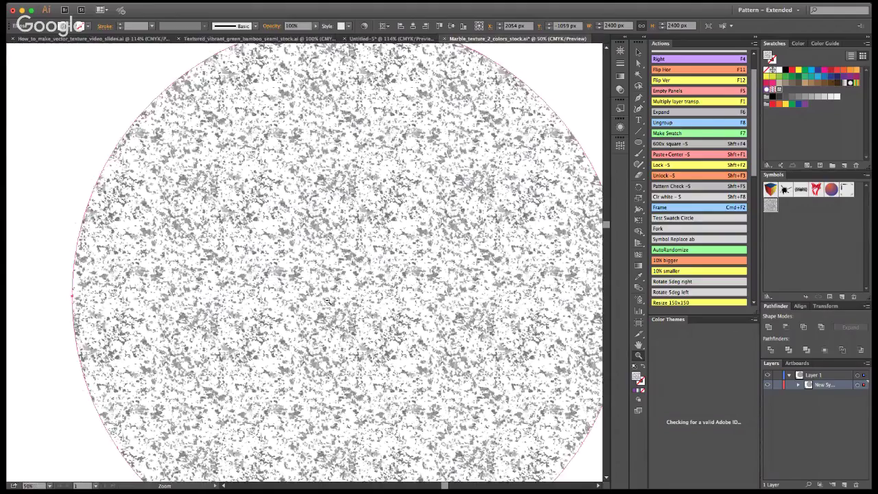
left_click(327, 301, "alt")
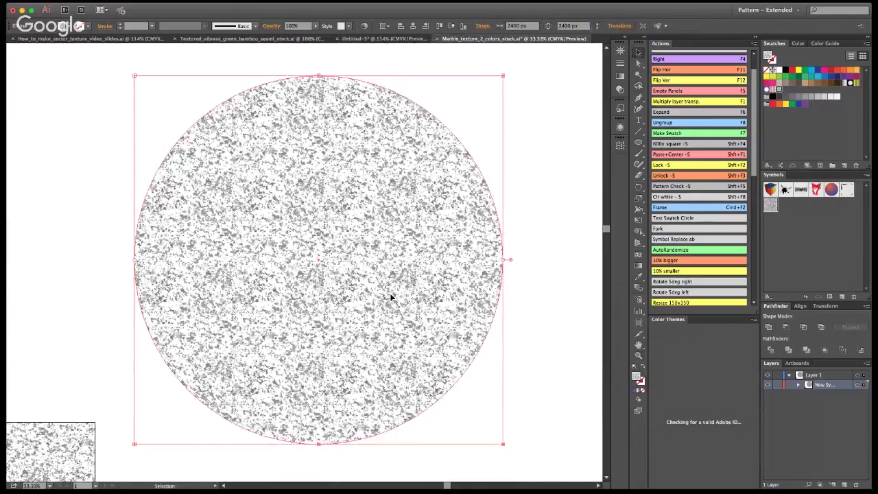
key("Delete")
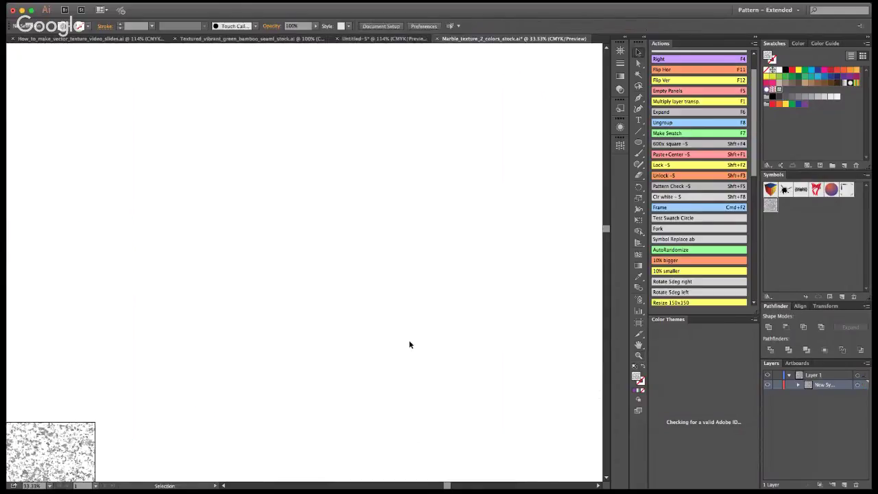
Step: Draw a circle about 2028 px wide above the speckle tile, try the other pattern swatch on it and return it to the speckle pattern
left_click(638, 142)
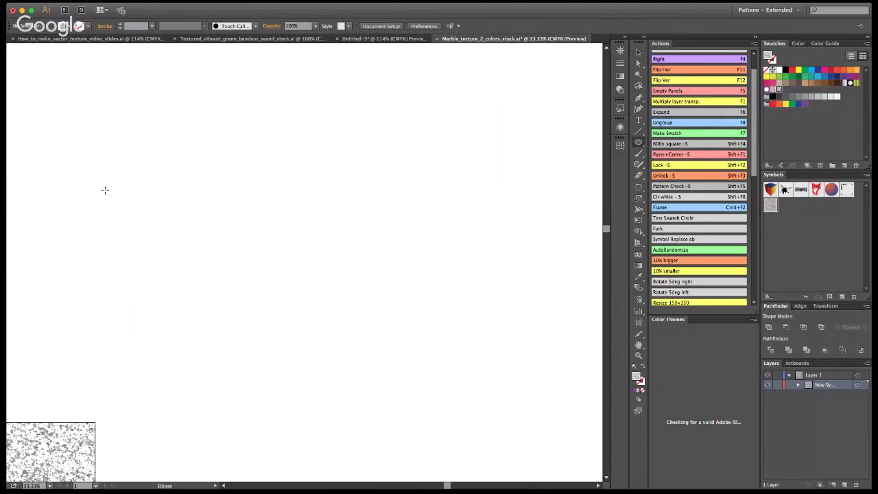
left_click_drag(244, 186, 419, 309)
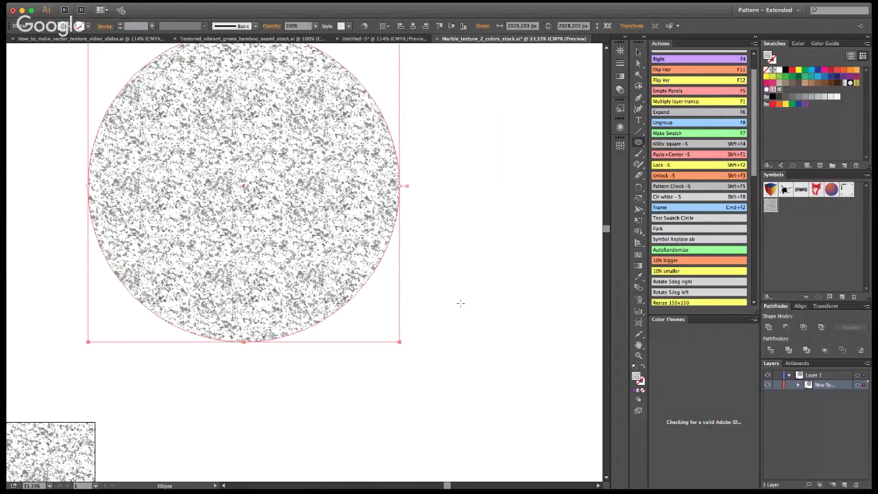
left_click(773, 90)
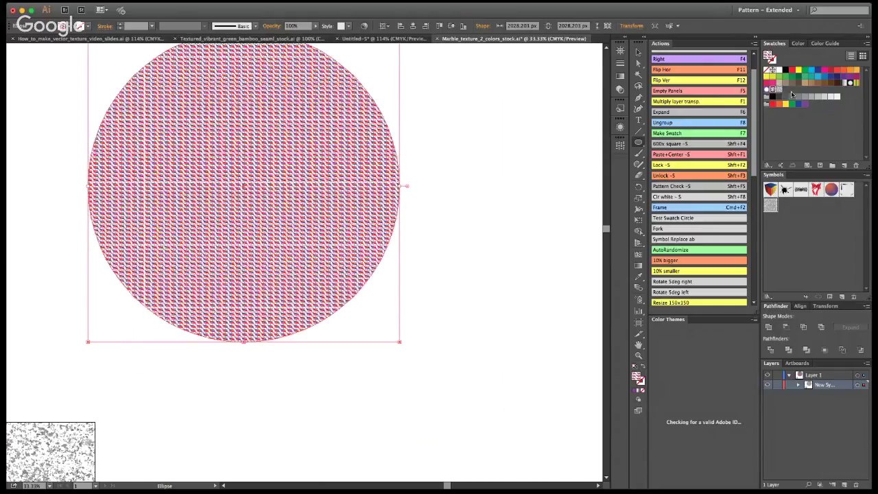
left_click(777, 90)
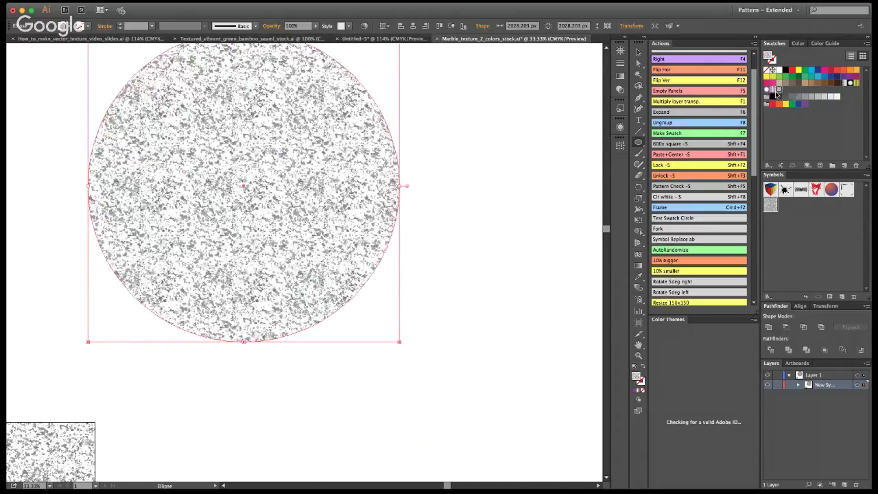
left_click(774, 90)
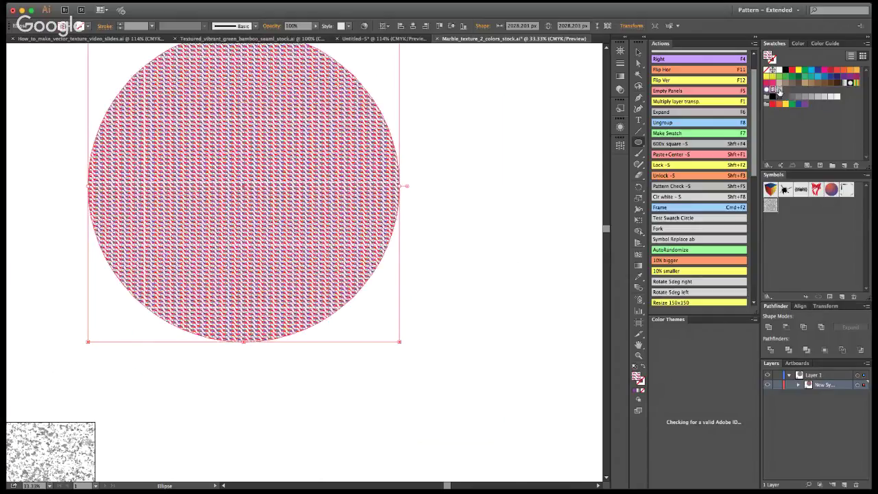
left_click(778, 90)
Step: Examine the speckle repeat inside the new circle for visible tile joins at magnifications from 25% to 150%
key("z")
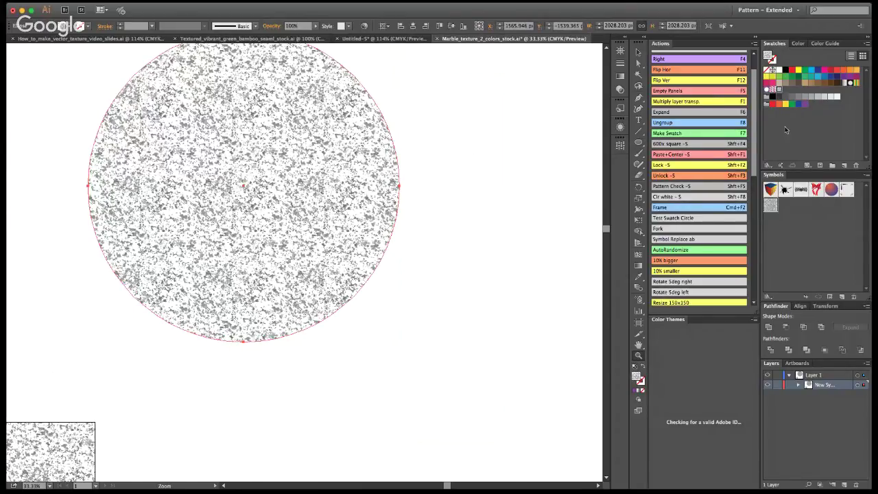
left_click(232, 207)
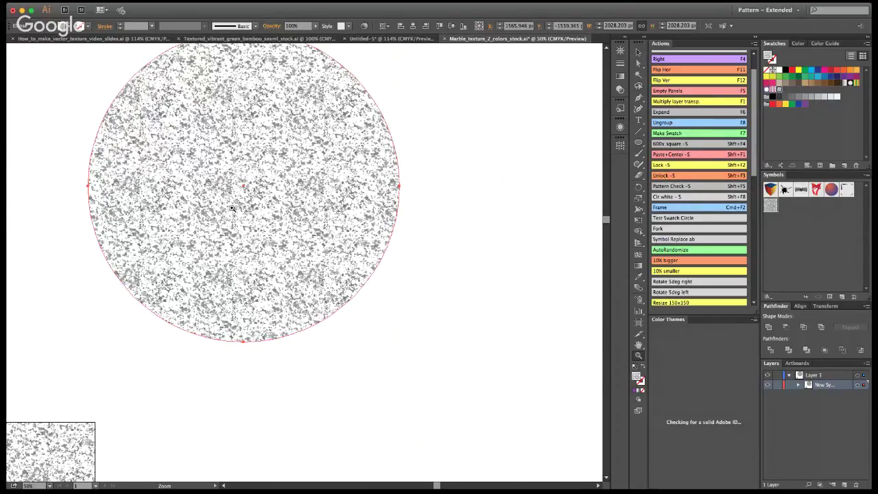
left_click(309, 236)
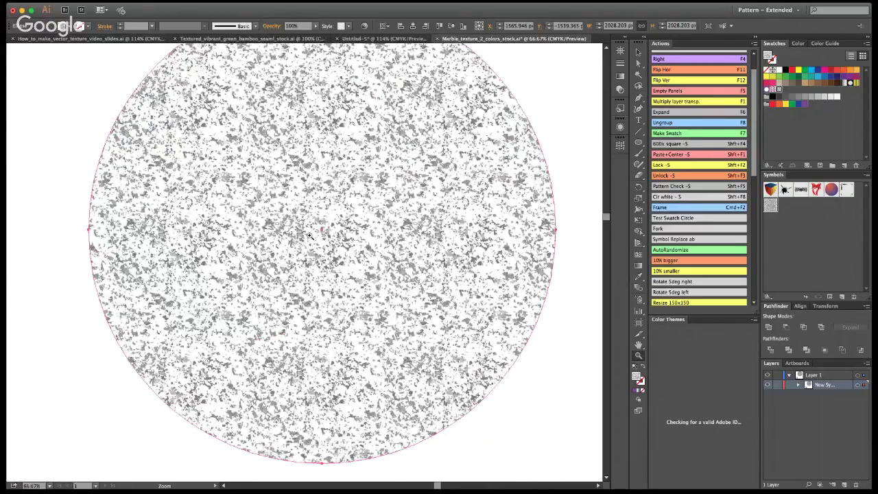
left_click(266, 246)
left_click(300, 246)
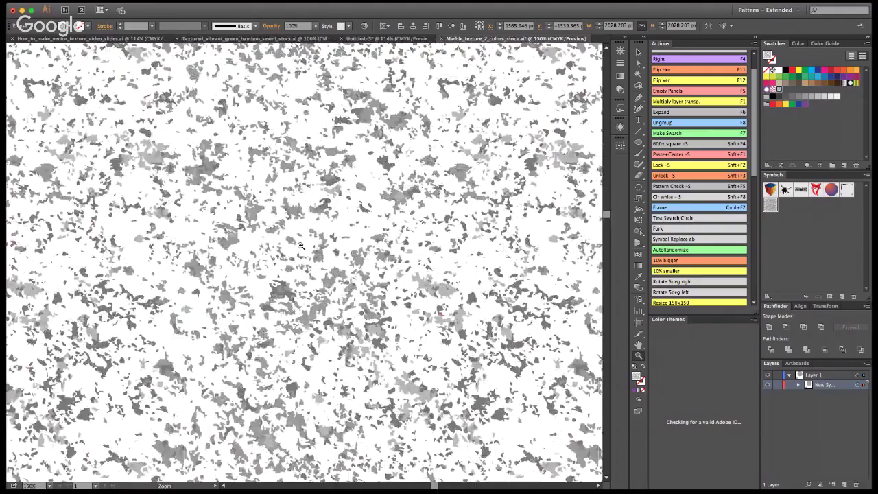
left_click(301, 247, "alt")
left_click(316, 268, "alt")
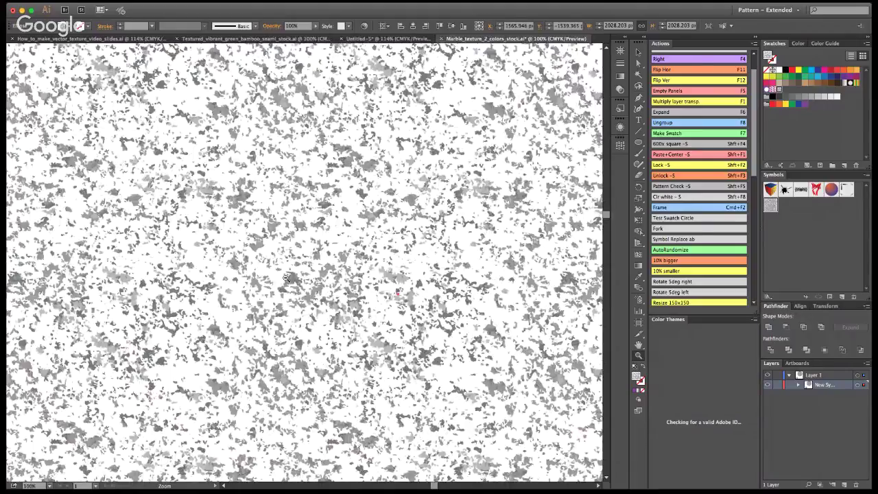
left_click(323, 275, "alt")
left_click(324, 275, "alt")
left_click(324, 275, "alt")
Step: Delete the pattern-filled circle, leaving only the speckle tile, and save the marble texture document
key("v")
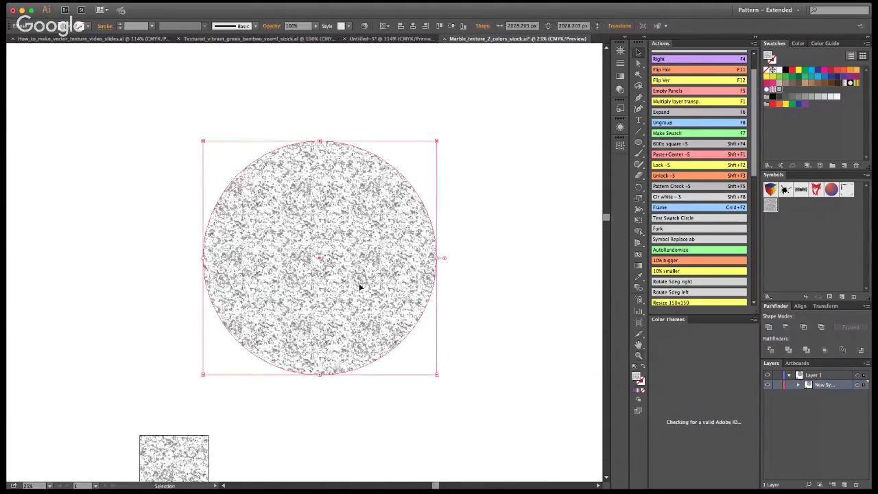
key("Delete")
key("super+0")
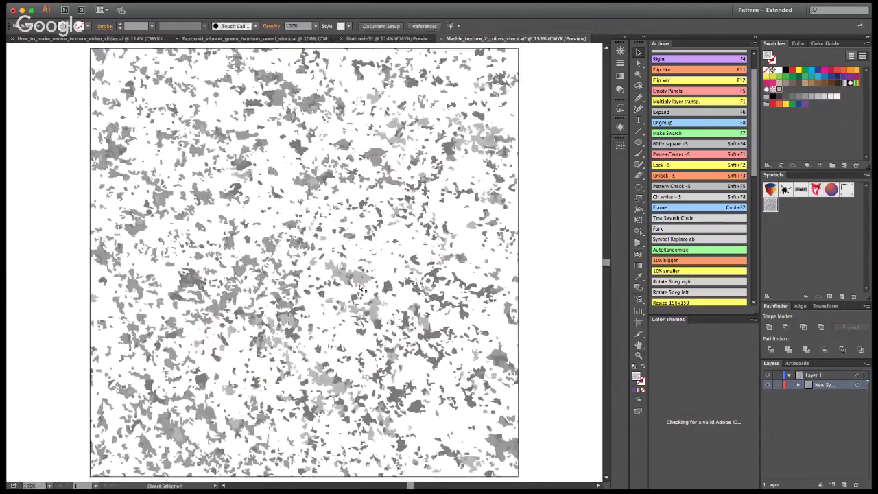
key("super+1")
key("a")
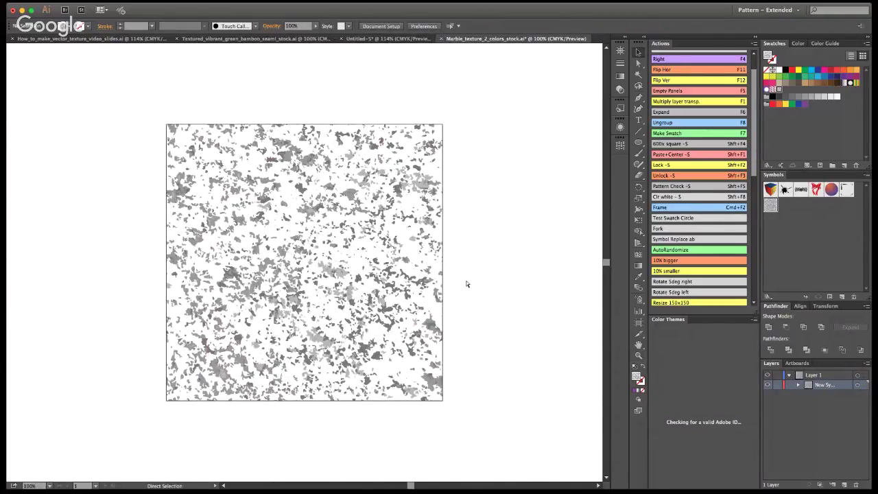
key("super+s")
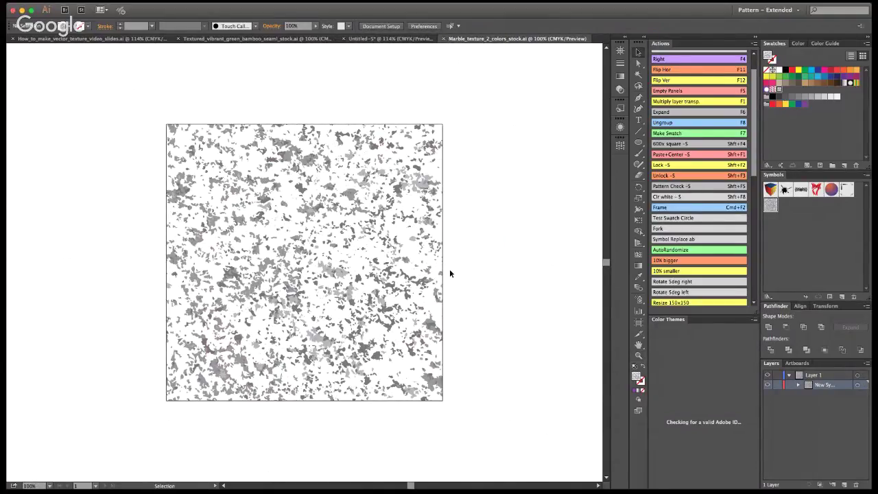
Step: Examine the 600 px speckle tile and the green bamboo pattern document, returning to the marble texture document
left_click(638, 52)
left_click(292, 168)
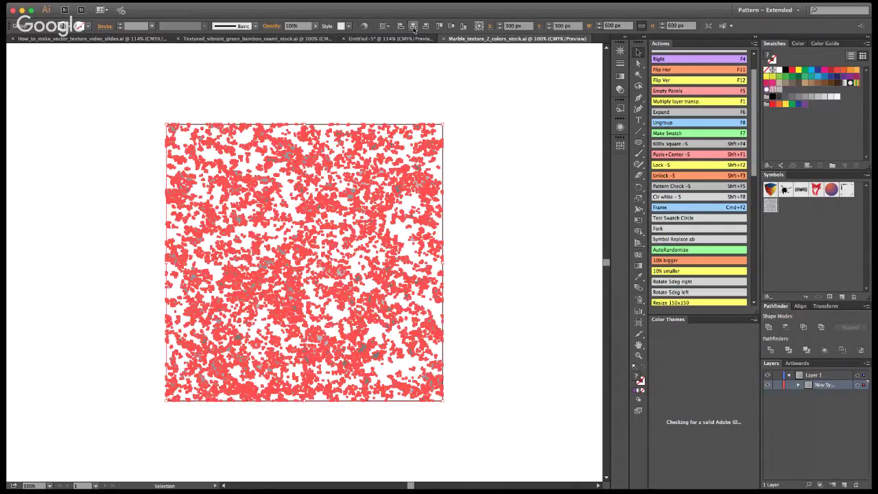
left_click(363, 99)
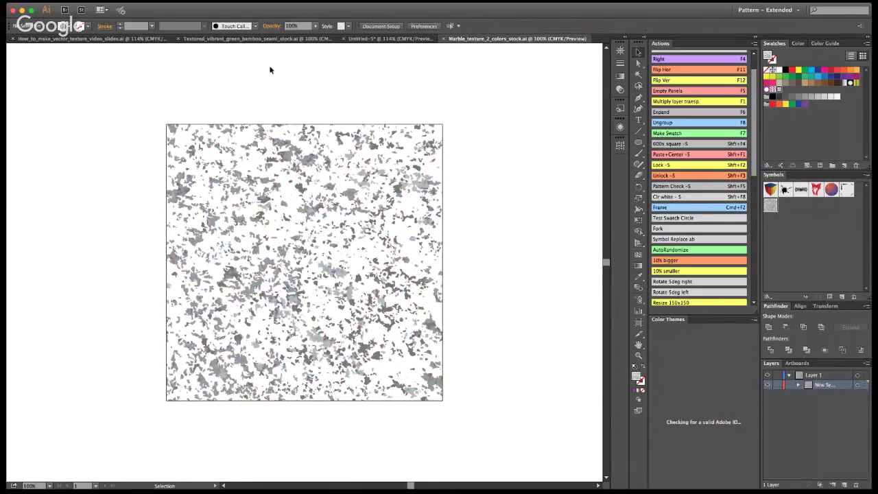
left_click(260, 39)
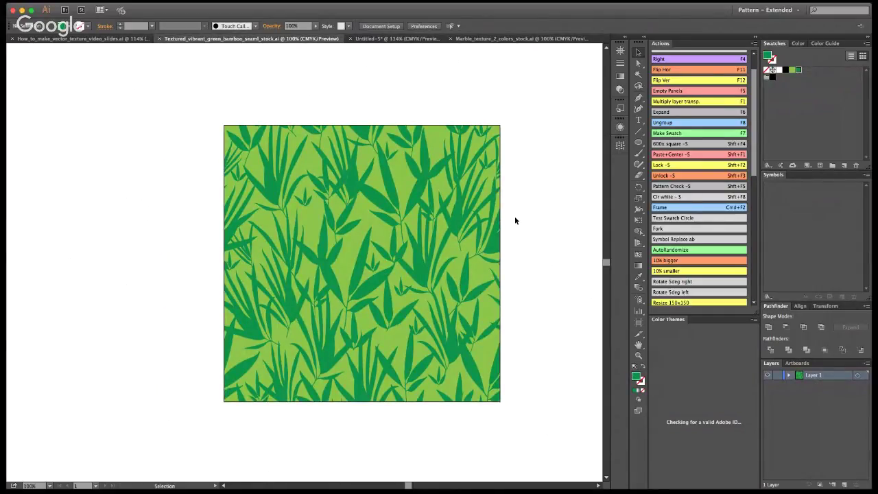
left_click(642, 345)
left_click_drag(465, 296, 433, 278)
key("v")
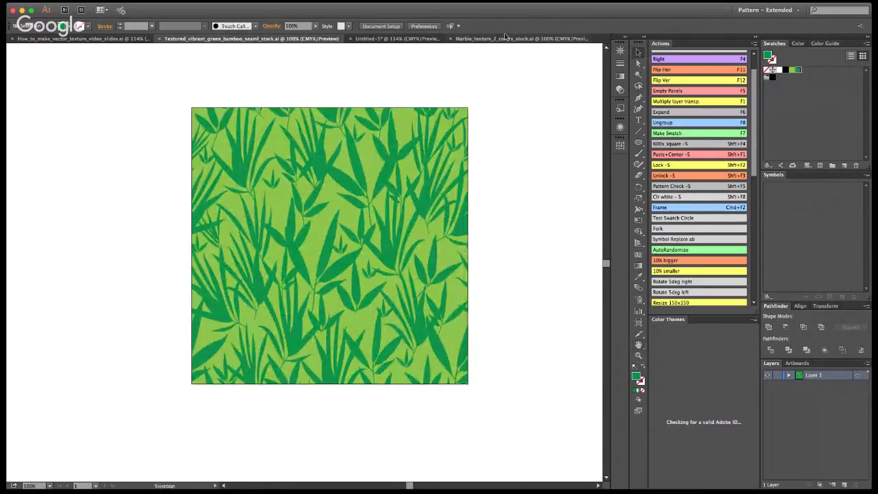
left_click(505, 38)
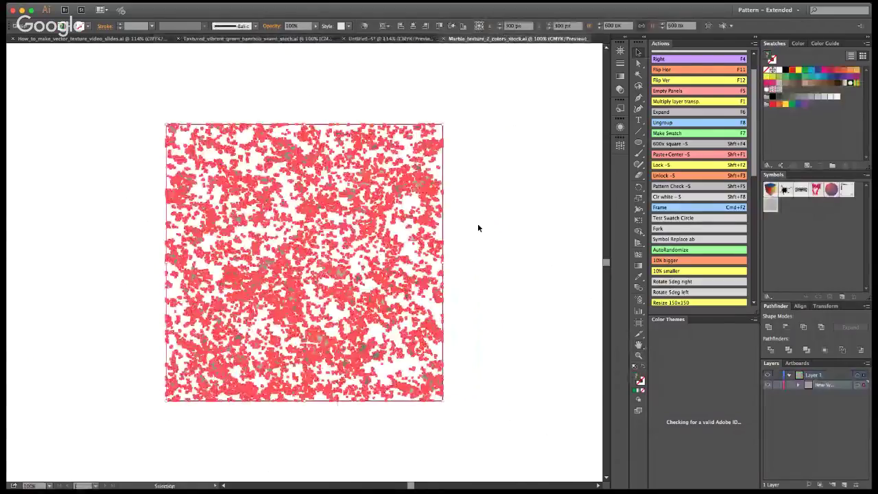
left_click(478, 227)
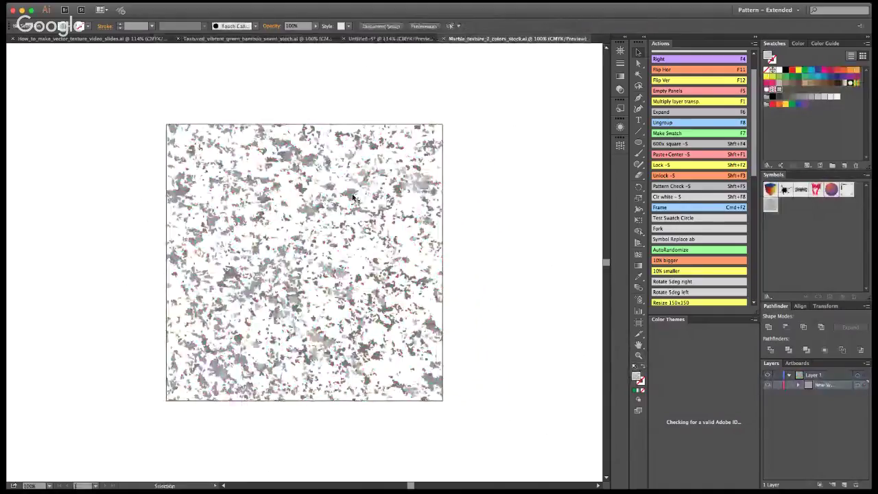
Step: Recolor all speckles in the marble texture tile to a single light grey
left_click(354, 197)
left_click(642, 278)
left_click(391, 211)
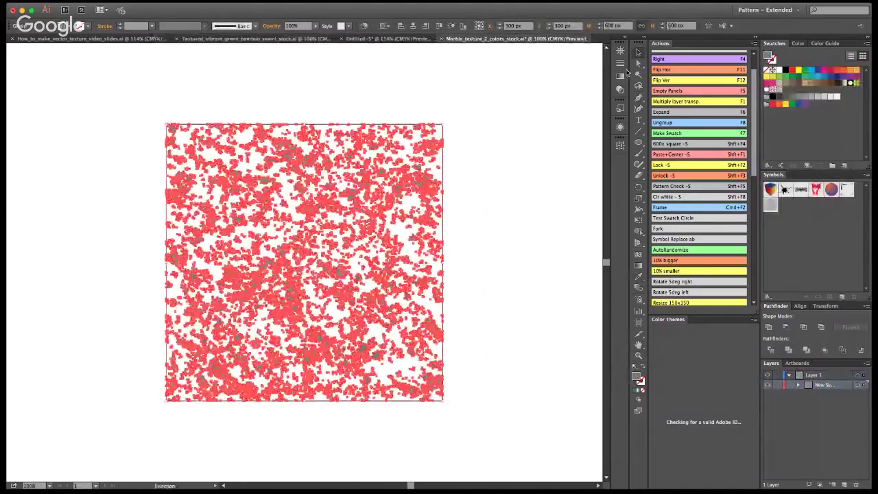
key("v")
left_click(478, 253)
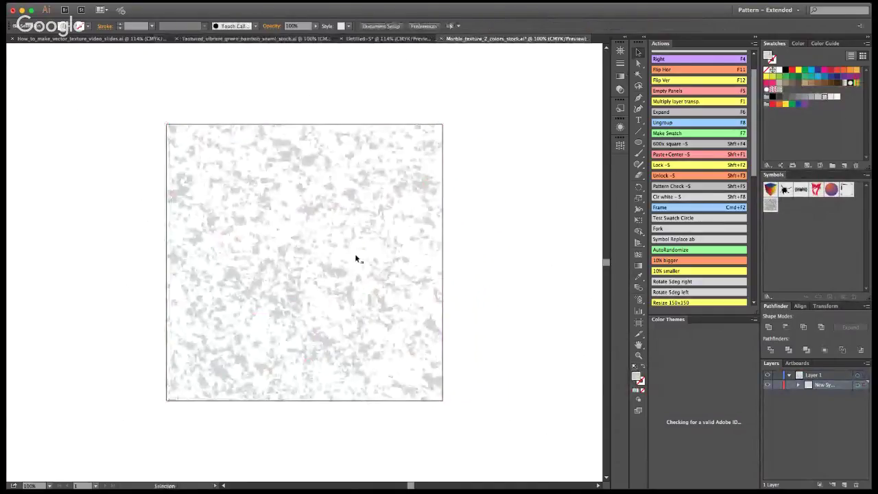
Step: Copy the grey speckle texture onto the bamboo pattern in the other document and recolor it with the light green sampled from the background
left_click(355, 197)
left_click(310, 61)
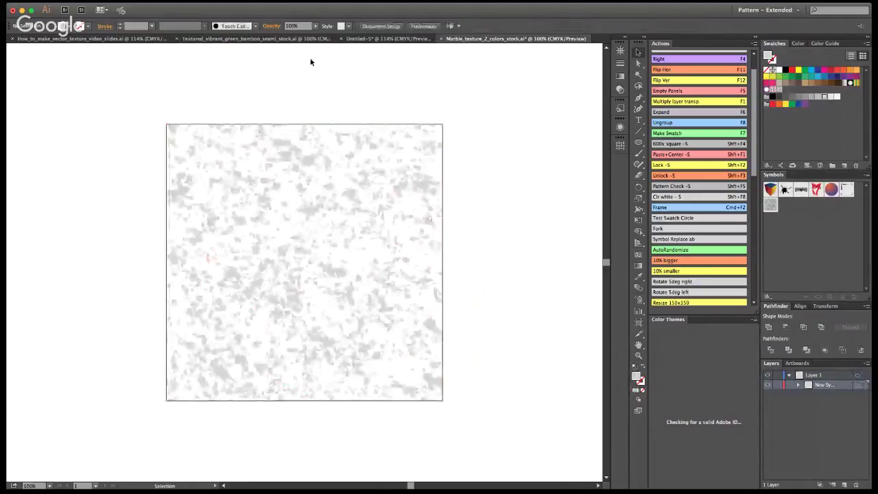
left_click(306, 39)
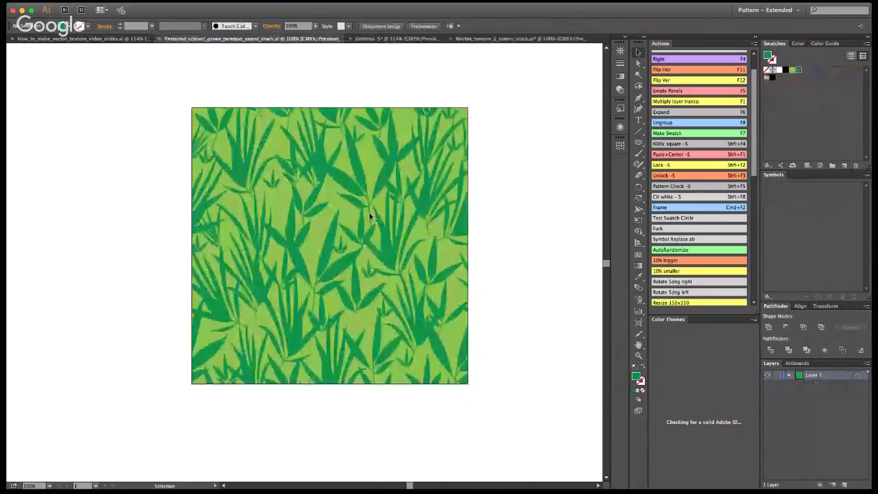
left_click(336, 198)
left_click(638, 276)
left_click(404, 135)
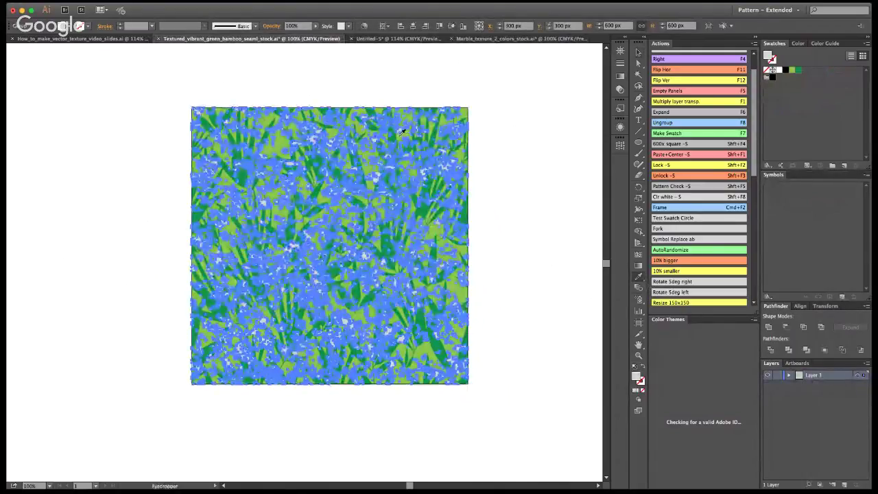
left_click(526, 228)
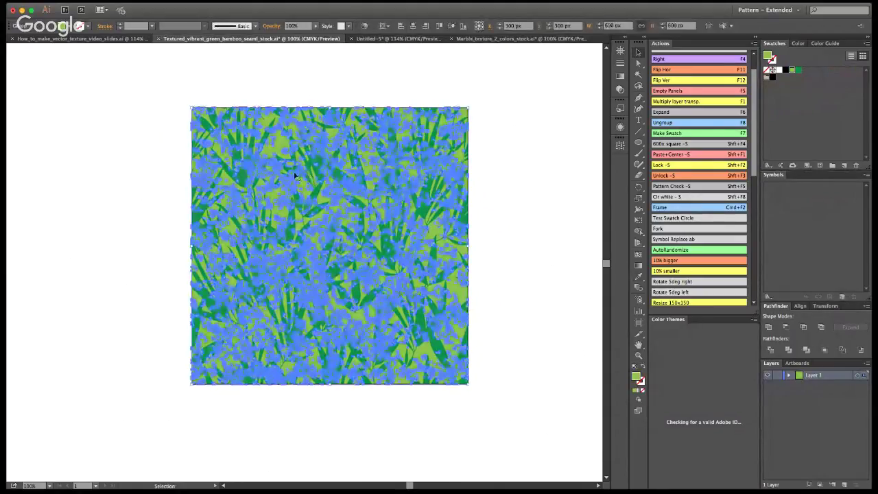
Step: Set the opacity of the light green texture over the bamboo pattern to 50%
left_click(291, 26)
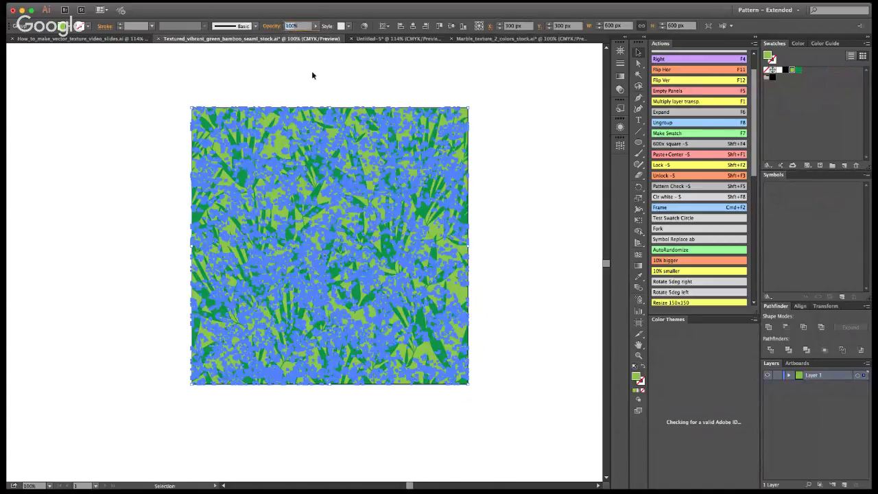
type("50")
key("Return")
left_click(561, 205)
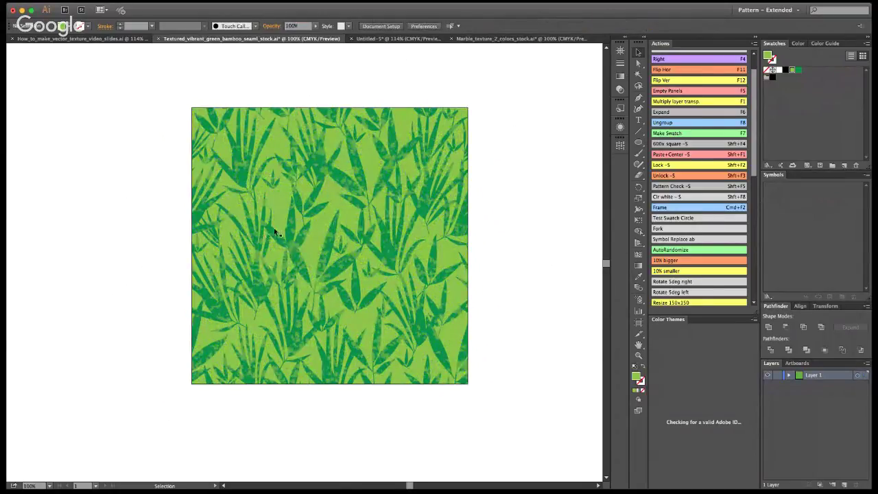
Step: Try deleting the texture overlay from the bamboo pattern for comparison and undo the deletion
left_click(323, 169)
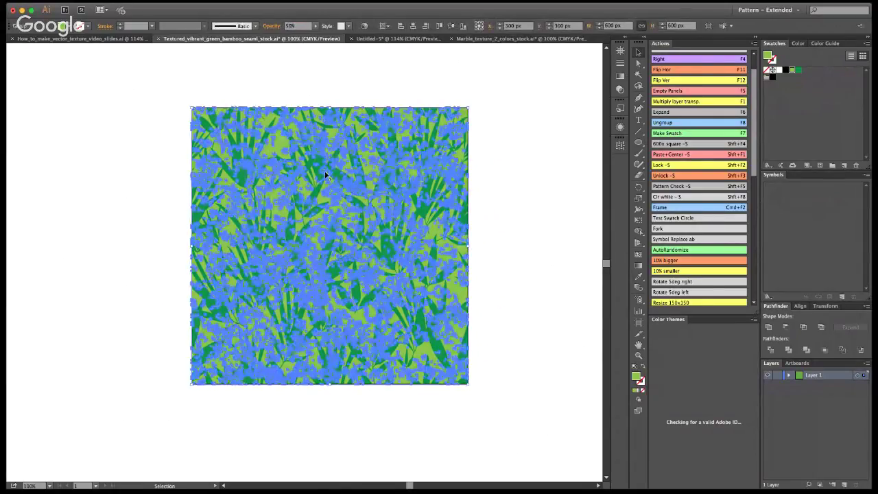
key("Delete")
key("super+z")
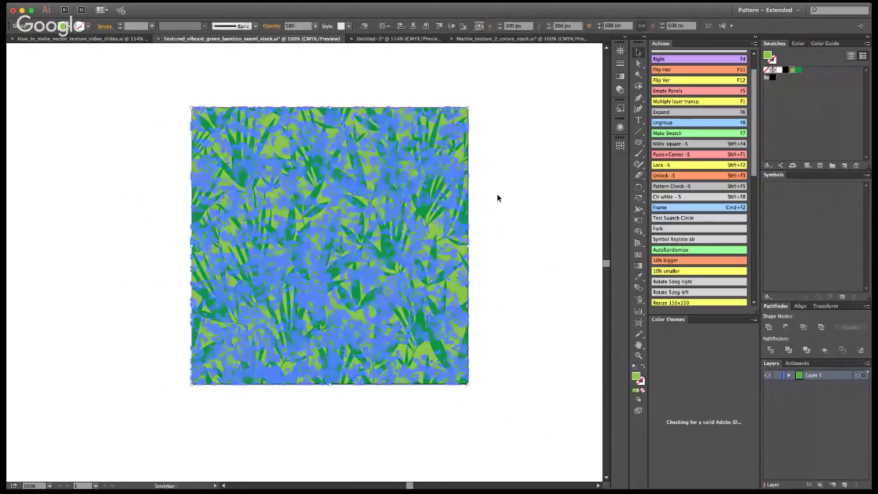
key("Delete")
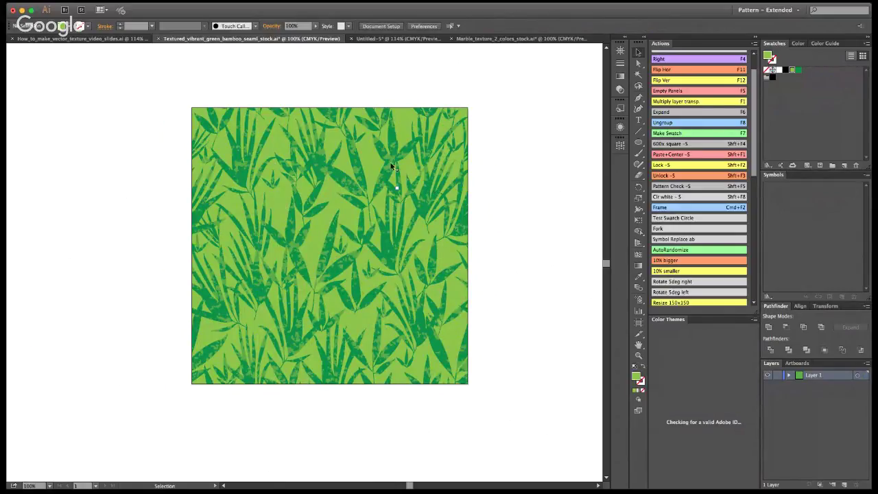
key("super+z")
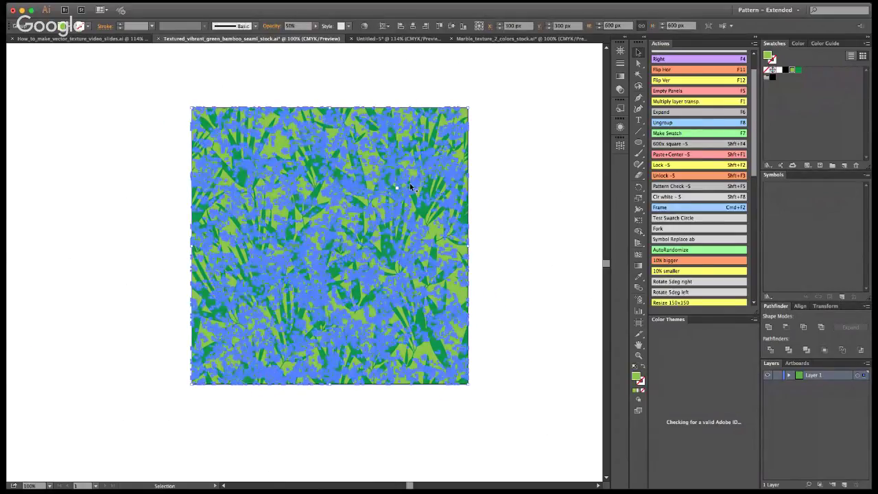
left_click(500, 212)
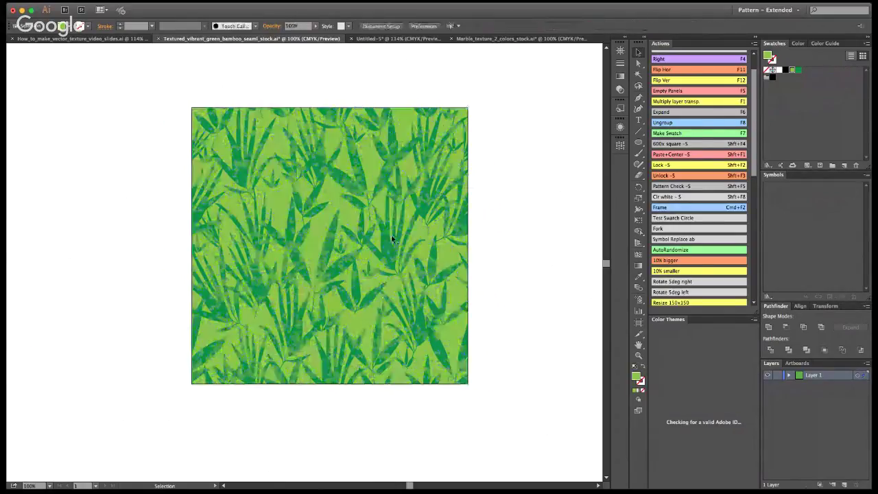
Step: Paste a copy of the light green texture inside the isolated bamboo pattern group and rotate it a quarter turn
double_click(318, 180)
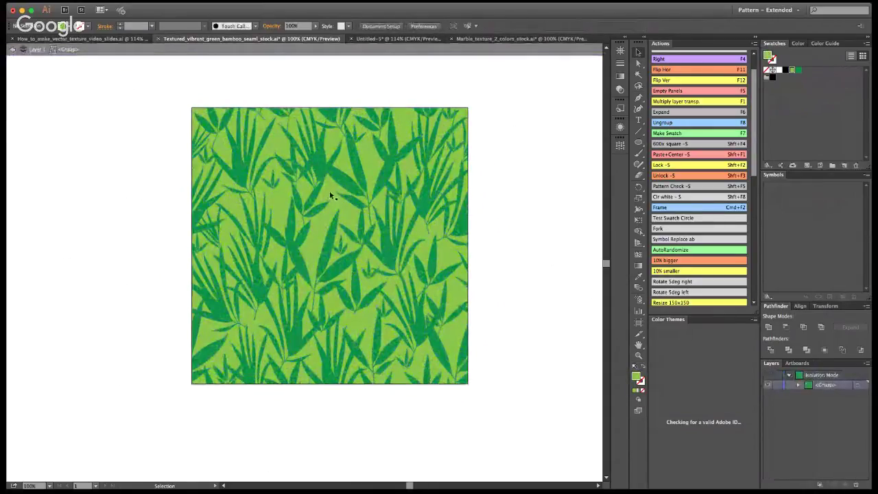
key("a")
key("v")
key("super+a")
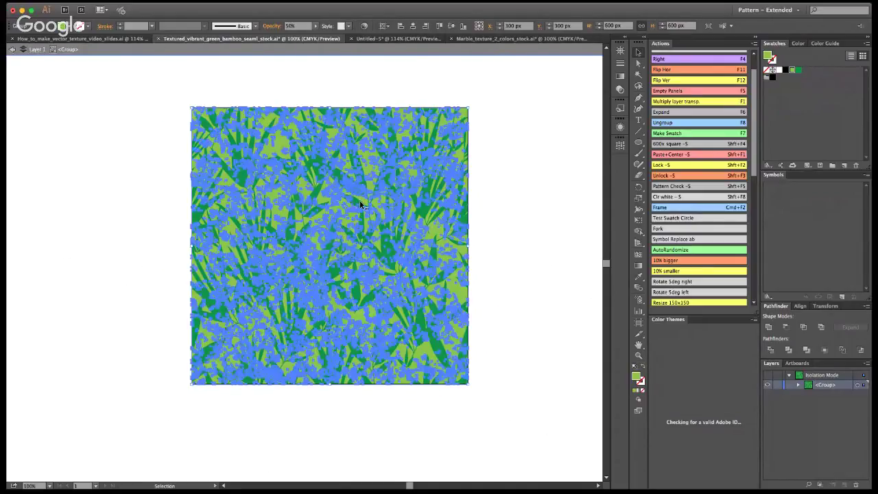
left_click_drag(470, 104, 447, 325)
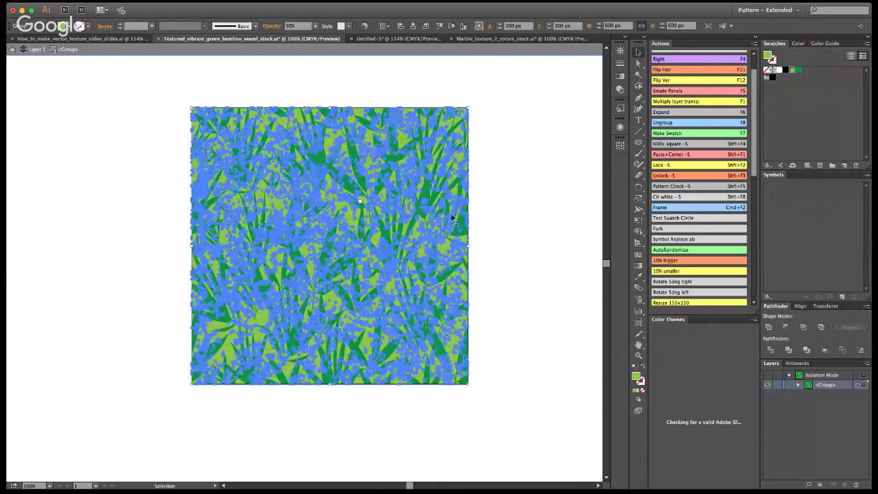
Step: Recolor the rotated texture copy with the dark green sampled from the leaves, set its opacity to 20%, and exit isolation
left_click(638, 277)
left_click(353, 143)
left_click(638, 52)
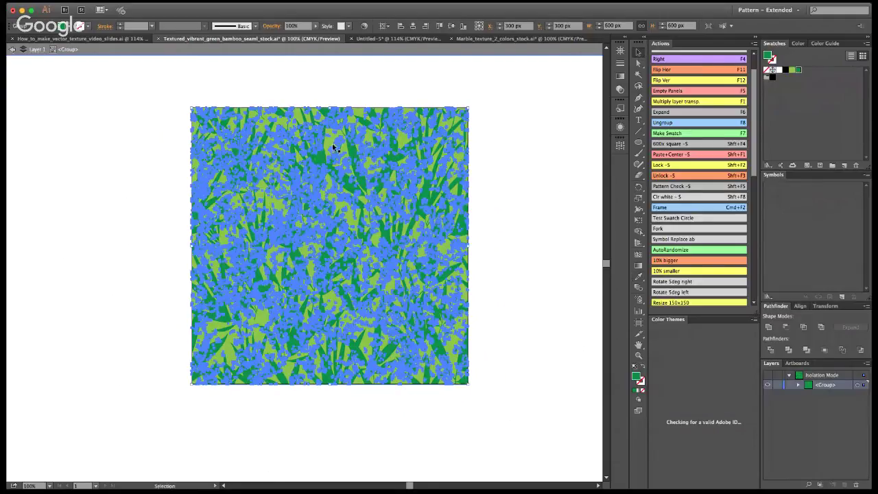
left_click(294, 27)
type("20")
key("Return")
left_click(515, 215)
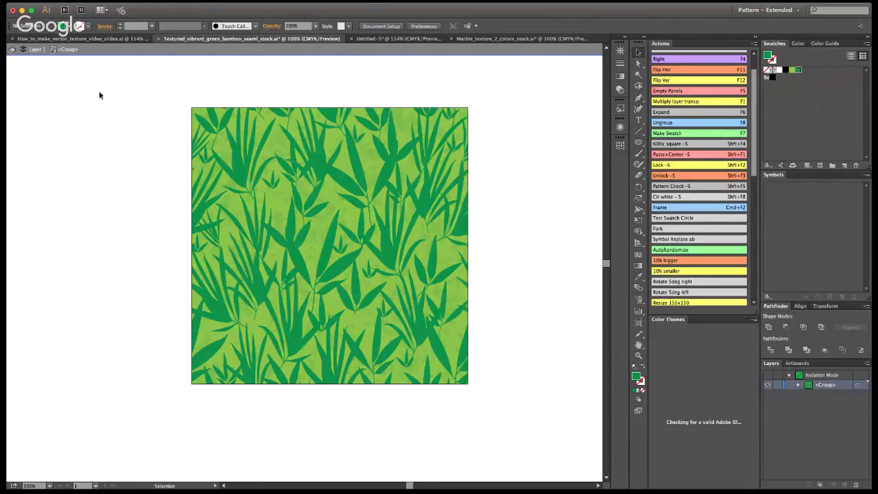
left_click(11, 53)
left_click(11, 53)
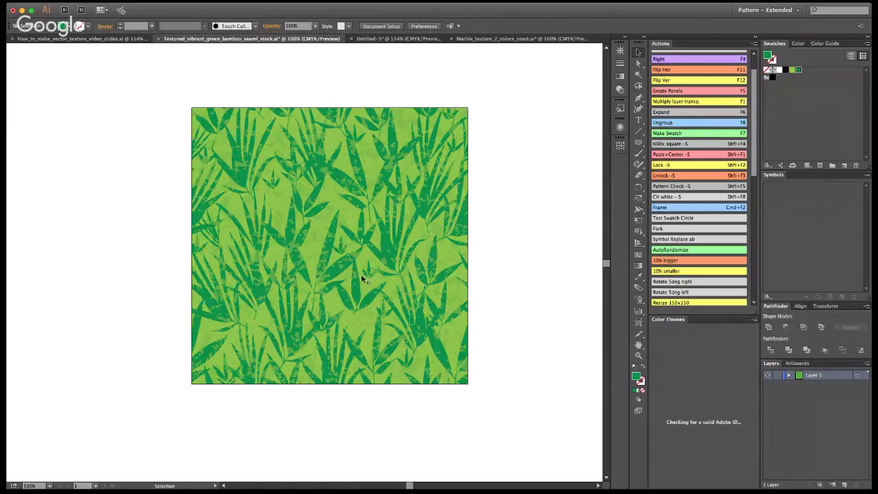
Step: Save the complete textured bamboo tile as a new pattern swatch
key("z")
left_click(247, 257, "alt")
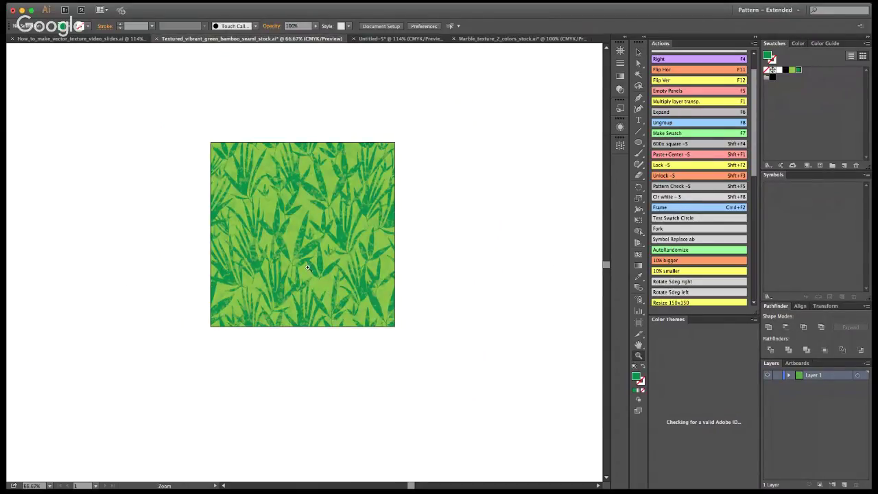
key("super+1")
left_click(639, 52)
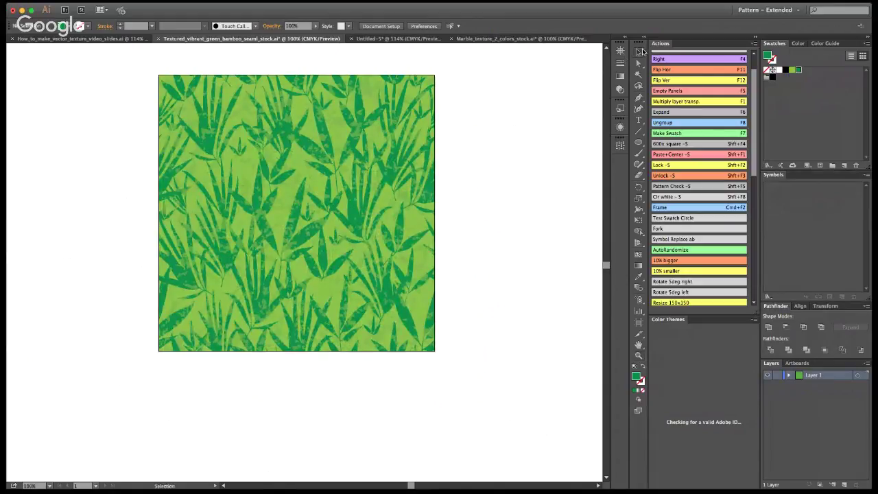
left_click_drag(147, 66, 443, 371)
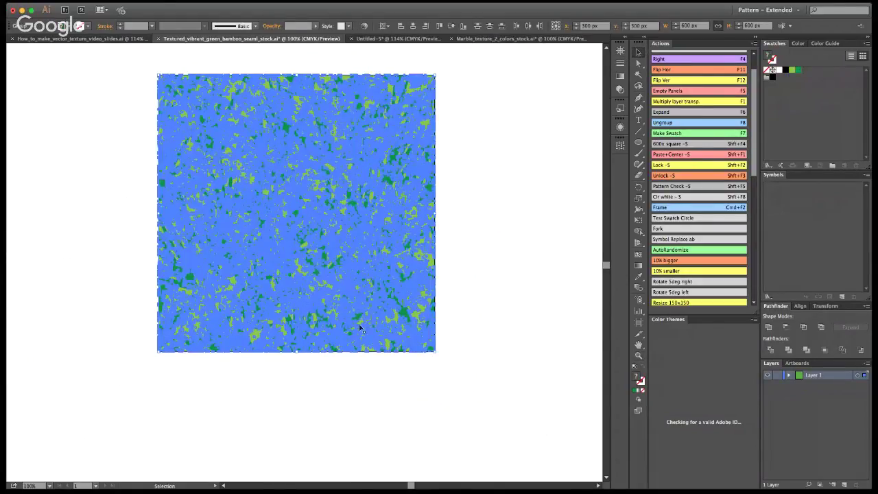
key("a")
left_click_drag(356, 219, 812, 89)
left_click(535, 94)
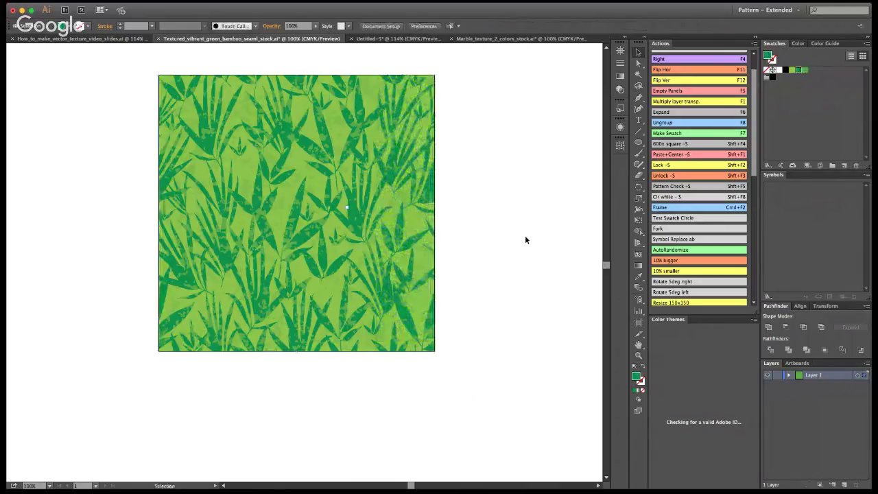
Step: Remove the light green texture overlay from the bamboo leaves and save the bamboo document
scroll(520, 237, "up", 2)
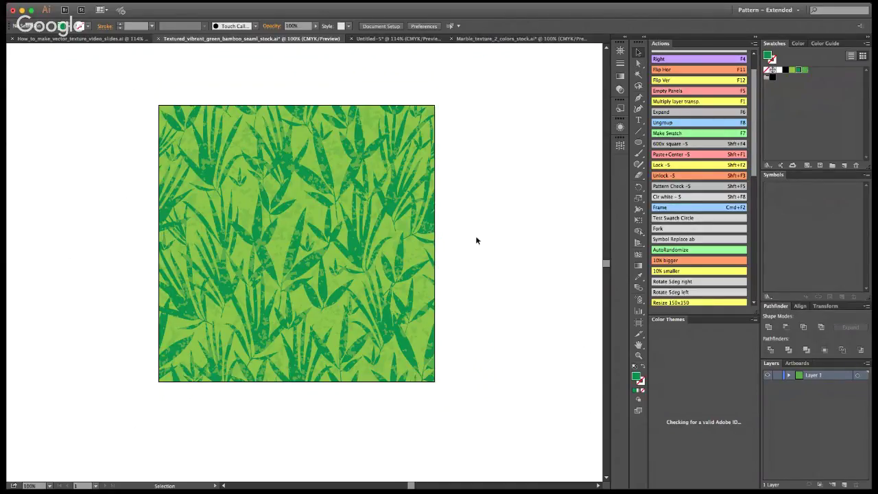
left_click(288, 151)
double_click(286, 151)
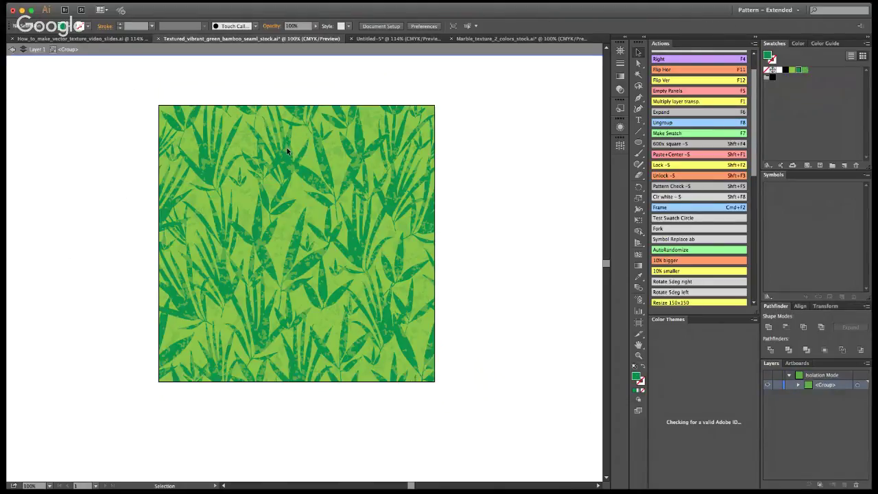
key("super+a")
left_click(284, 28)
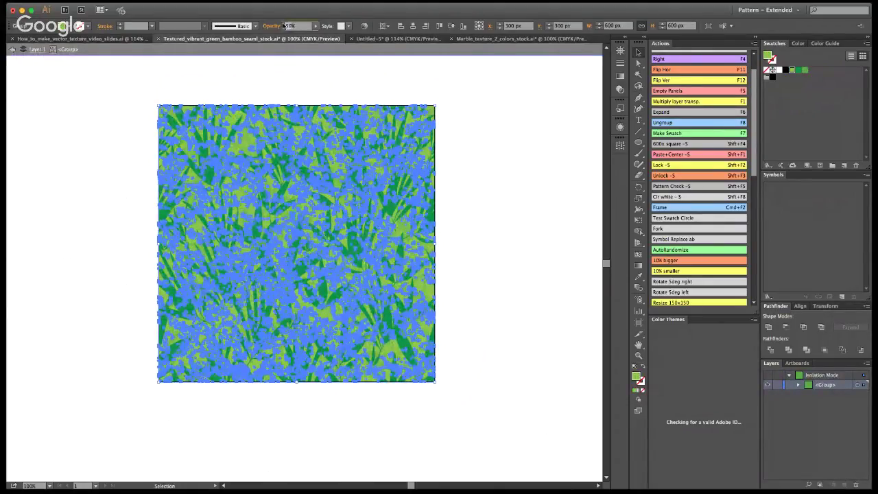
left_click(529, 208)
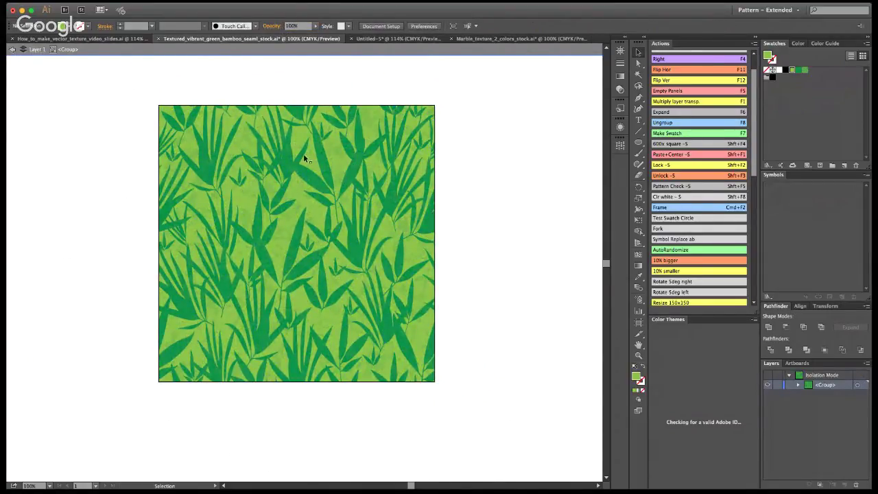
left_click(12, 49)
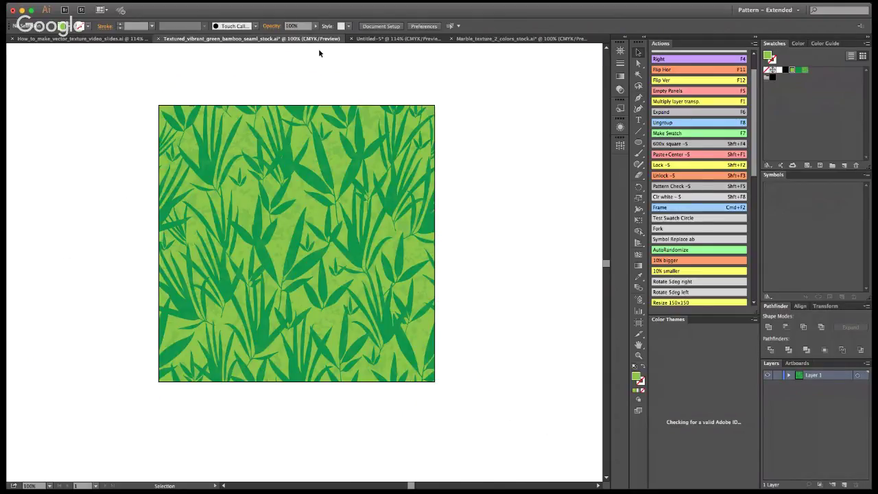
key("a")
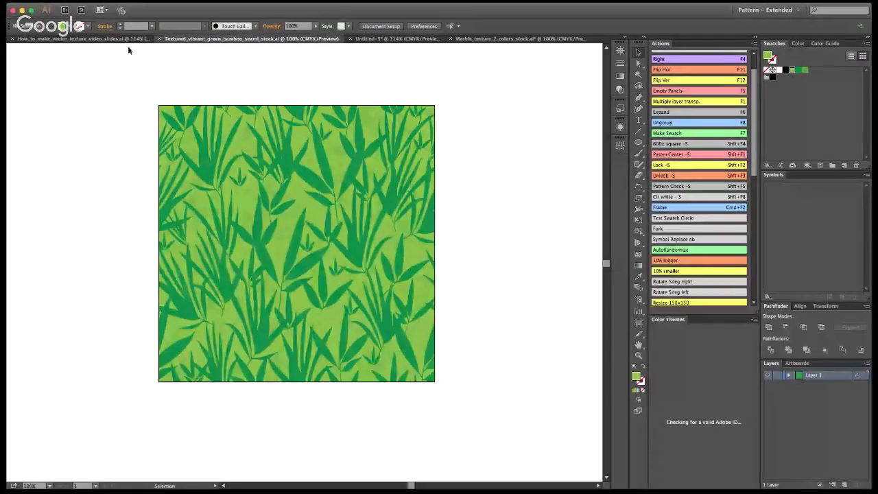
Step: Switch to the tutorial slides document and review it from the title slide through the newsletter offer to the closing slide
left_click(110, 39)
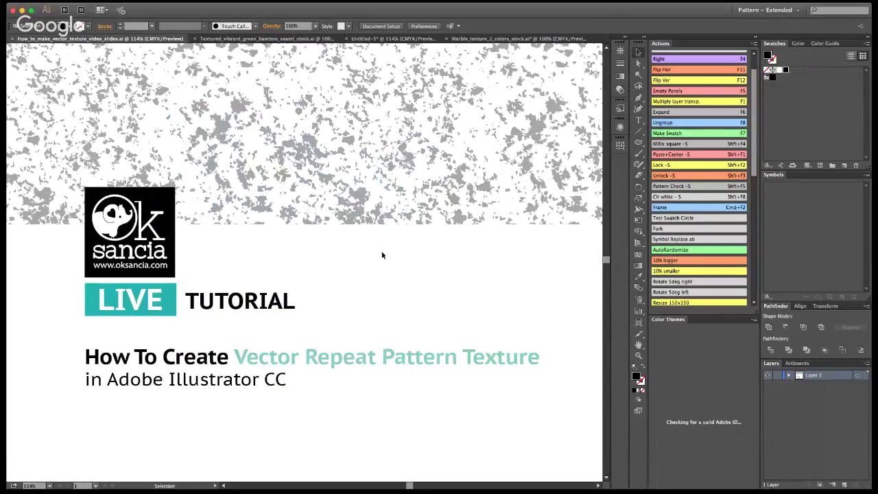
scroll(382, 255, "down", 2)
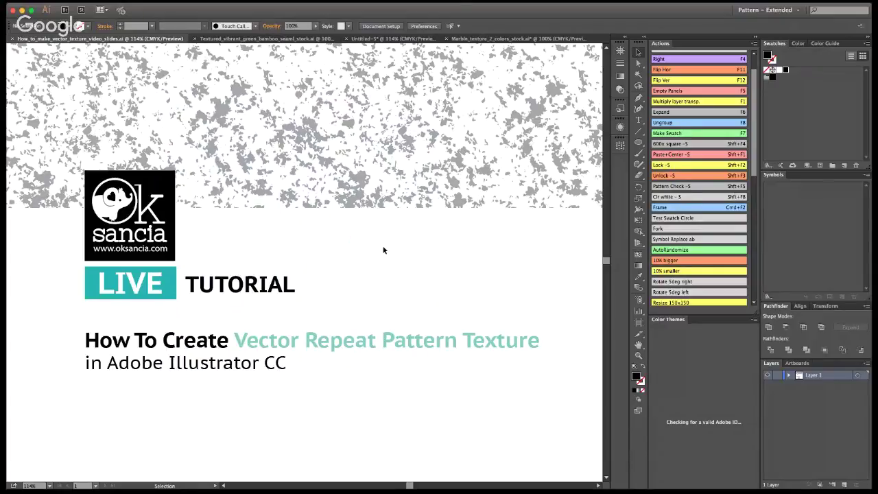
scroll(447, 237, "down", 5)
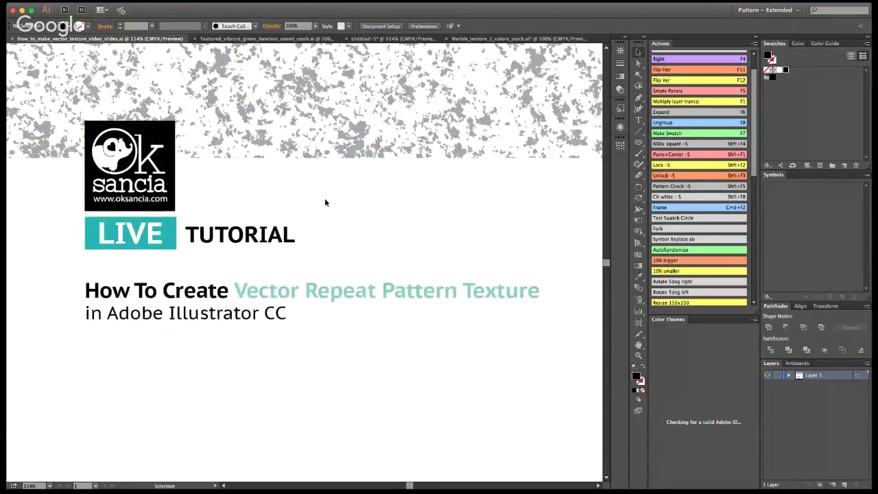
scroll(467, 306, "down", 10)
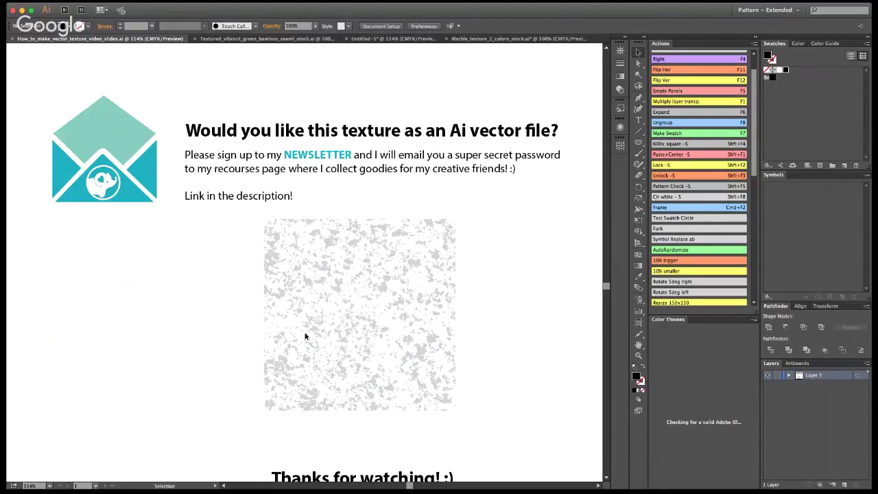
scroll(102, 303, "down", 1)
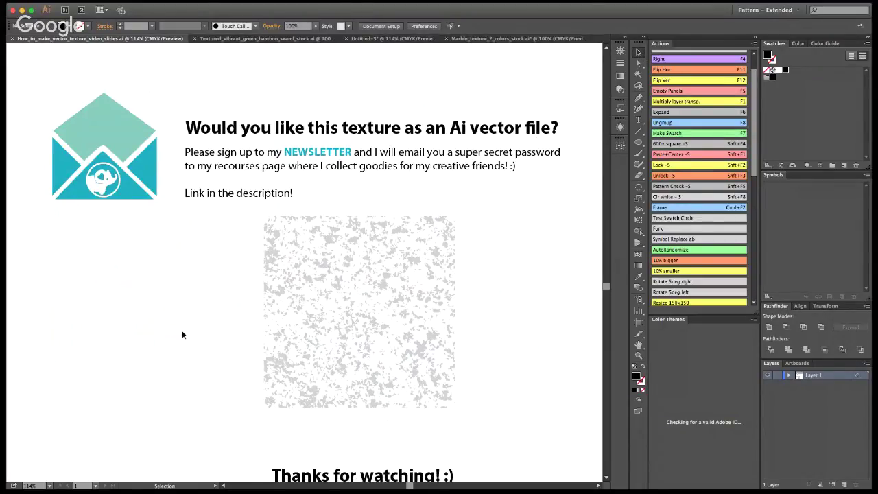
scroll(180, 334, "up", 3)
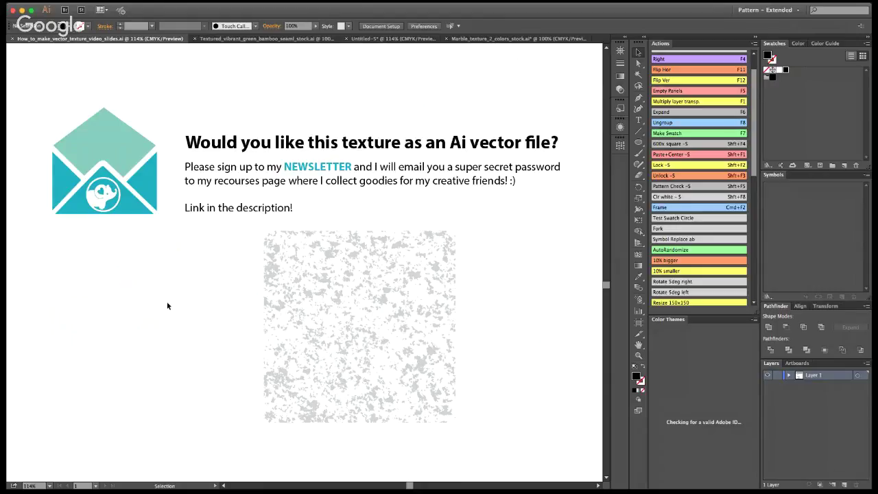
scroll(167, 301, "down", 1)
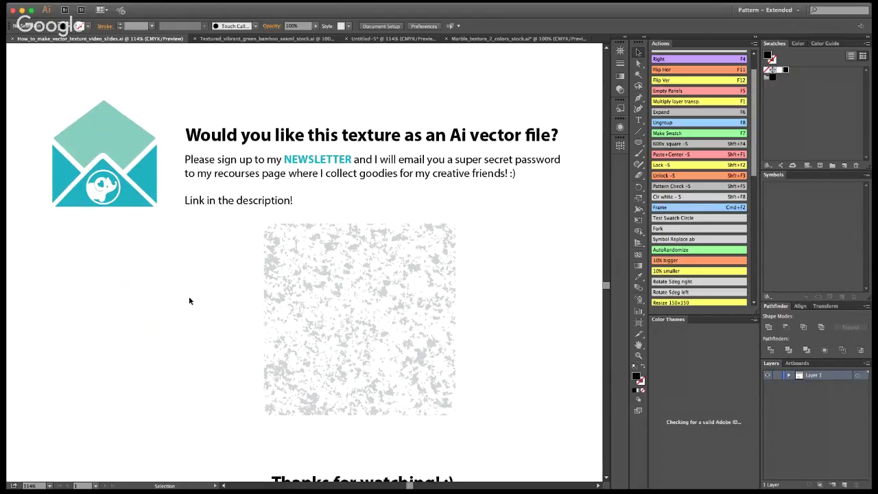
scroll(130, 328, "down", 10)
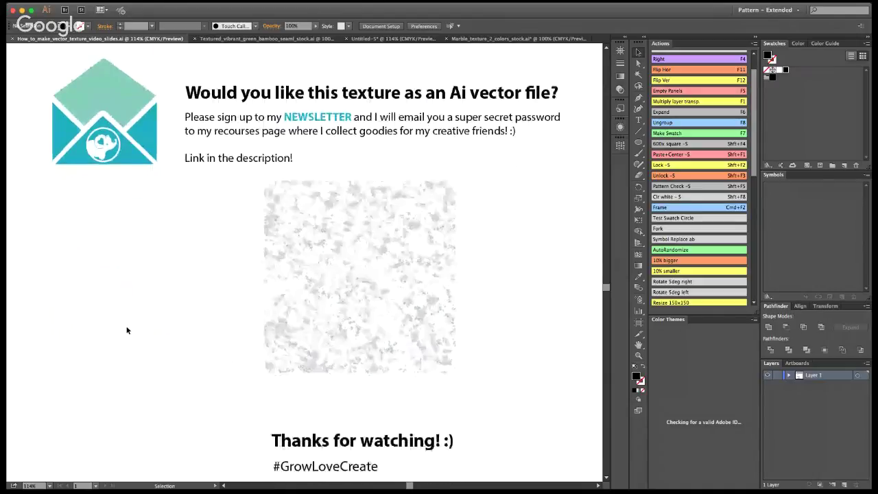
scroll(127, 331, "down", 3)
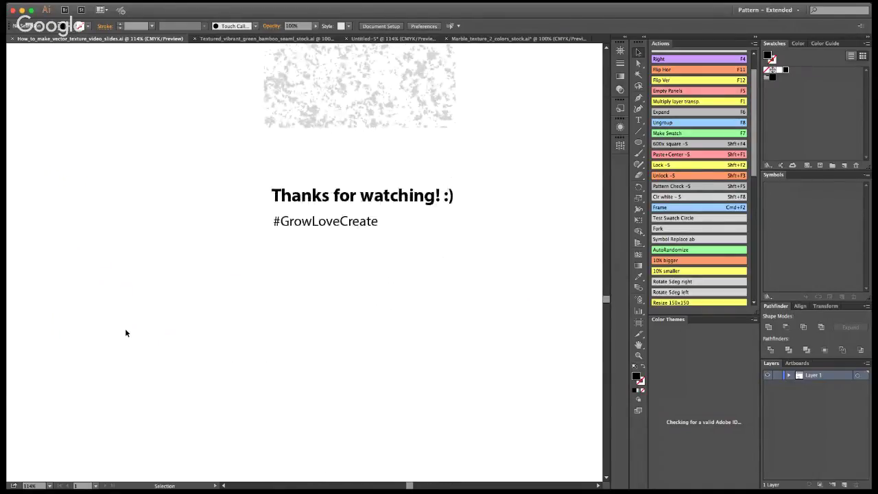